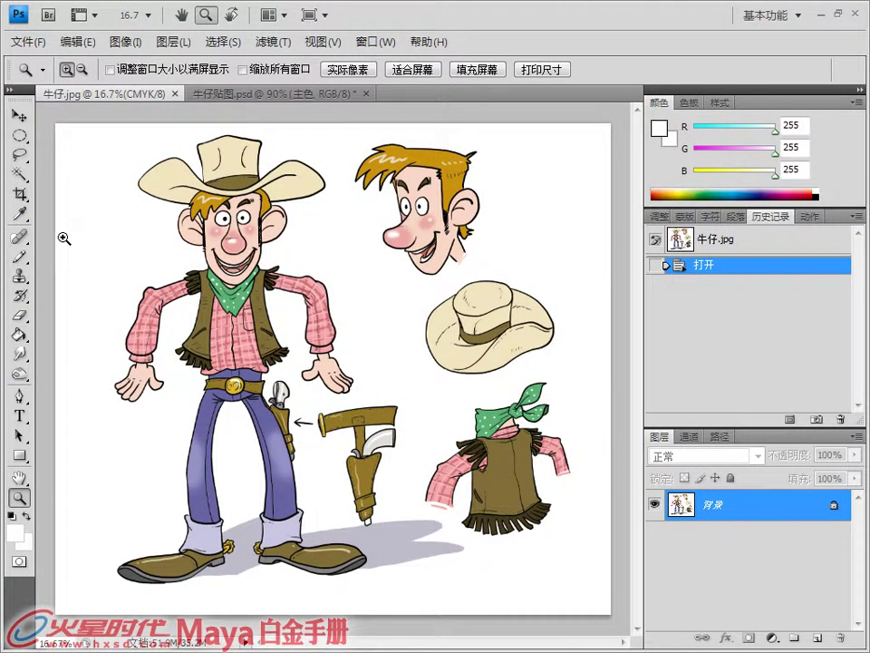
Sample the skin colour from the cowboy reference image and outline the face UV shell in 牛仔贴图.psd with the Polygonal Lasso.
{"action": "left_click", "coordinate": [19, 215]}
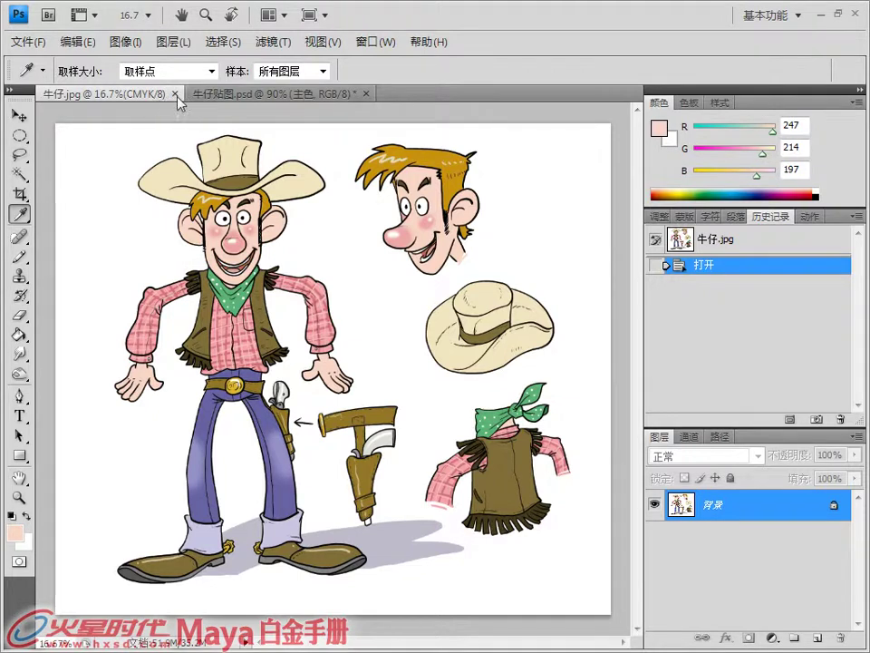
{"action": "left_click", "coordinate": [222, 94]}
{"action": "left_click", "coordinate": [21, 157]}
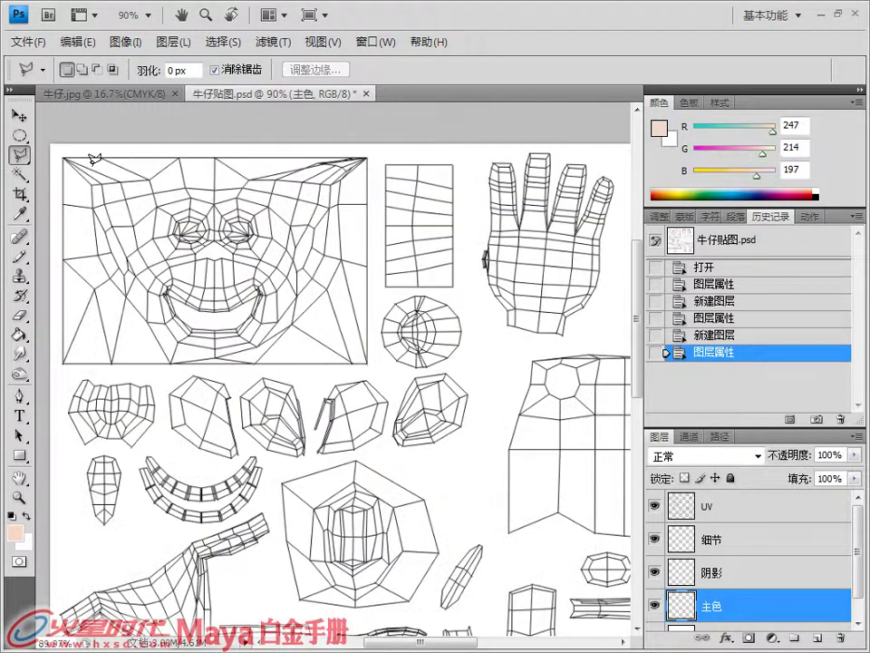
{"action": "left_click", "coordinate": [368, 157]}
{"action": "left_click", "coordinate": [372, 365]}
{"action": "left_click", "coordinate": [61, 368]}
{"action": "left_click", "coordinate": [61, 151]}
Add the rectangular strip and both hand shells to the selection and fill it with the skin colour on the 主色 layer.
{"action": "left_click", "coordinate": [467, 205], "text": "shift"}
{"action": "left_click", "coordinate": [477, 160]}
{"action": "left_click", "coordinate": [545, 145]}
{"action": "left_click", "coordinate": [607, 160]}
{"action": "left_click", "coordinate": [618, 188]}
{"action": "left_click", "coordinate": [602, 301]}
{"action": "left_click", "coordinate": [586, 338]}
{"action": "left_click", "coordinate": [515, 343]}
{"action": "left_click", "coordinate": [471, 299]}
{"action": "left_click", "coordinate": [375, 293]}
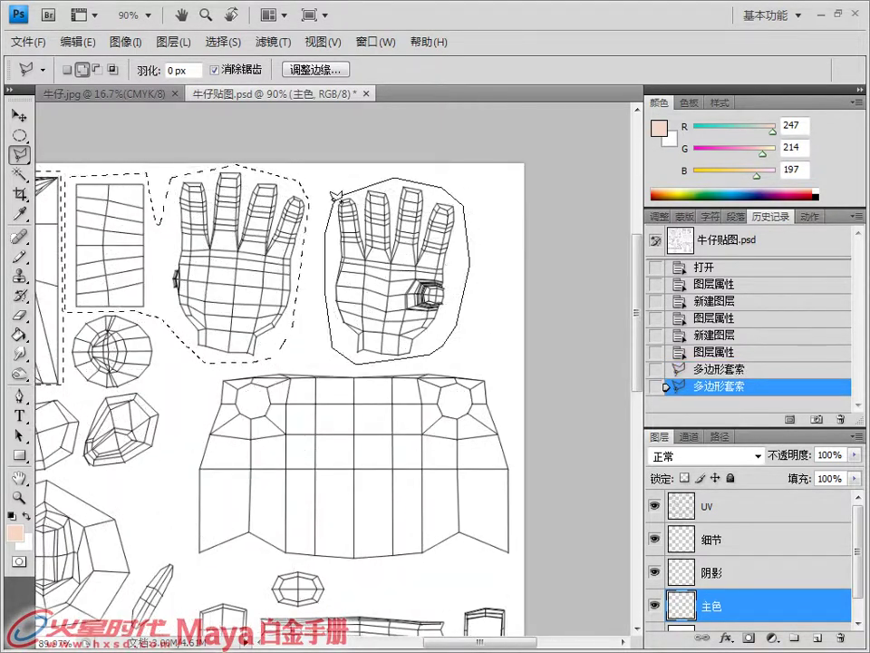
{"action": "key", "text": "alt+BackSpace"}
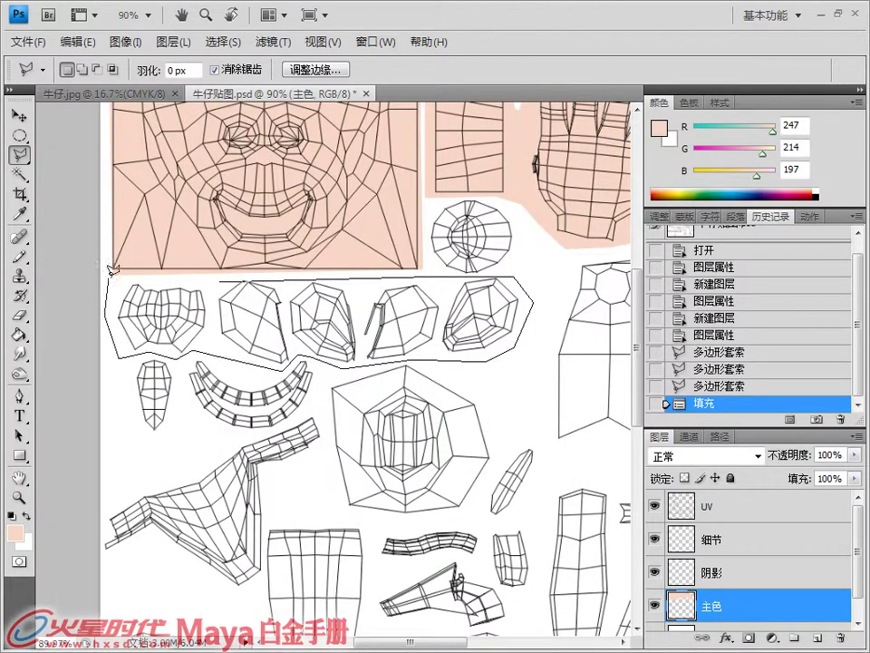
Fill the row of ear shells with the skin colour and the round shell with reddish brown RGB 187, 104, 81 from the reference.
{"action": "left_click", "coordinate": [112, 270]}
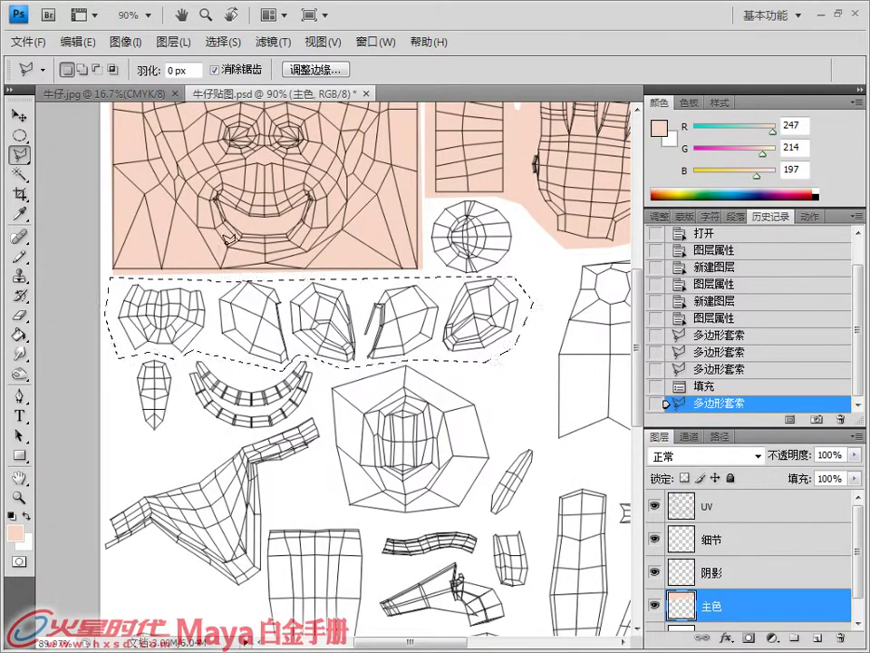
{"action": "key", "text": "alt+BackSpace"}
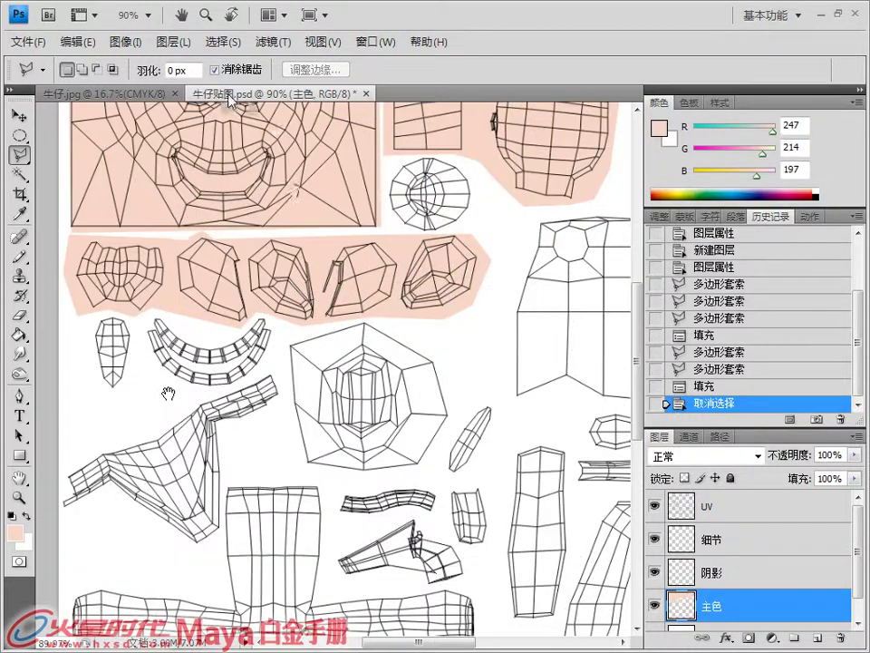
{"action": "left_click", "coordinate": [102, 93]}
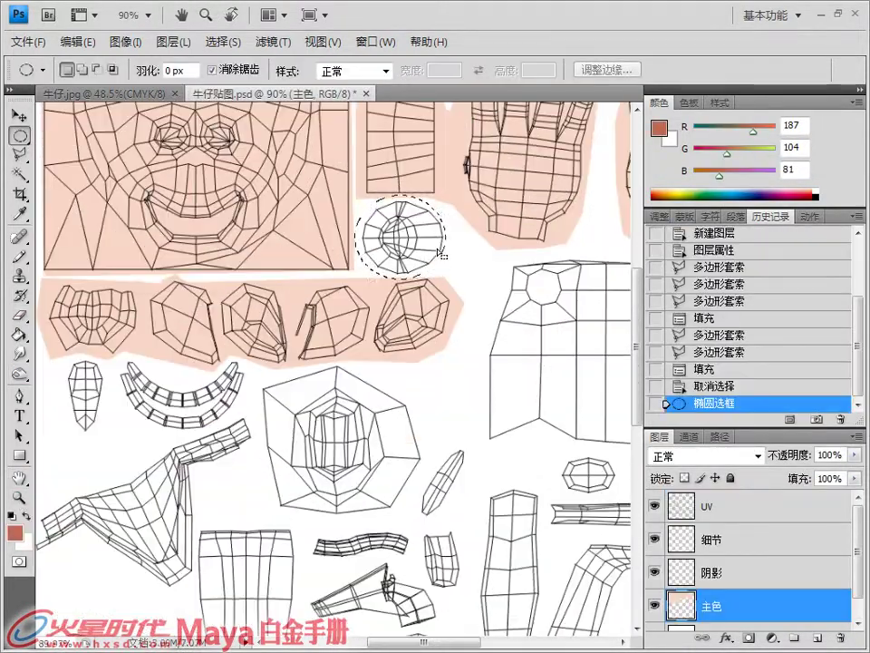
{"action": "key", "text": "alt+BackSpace"}
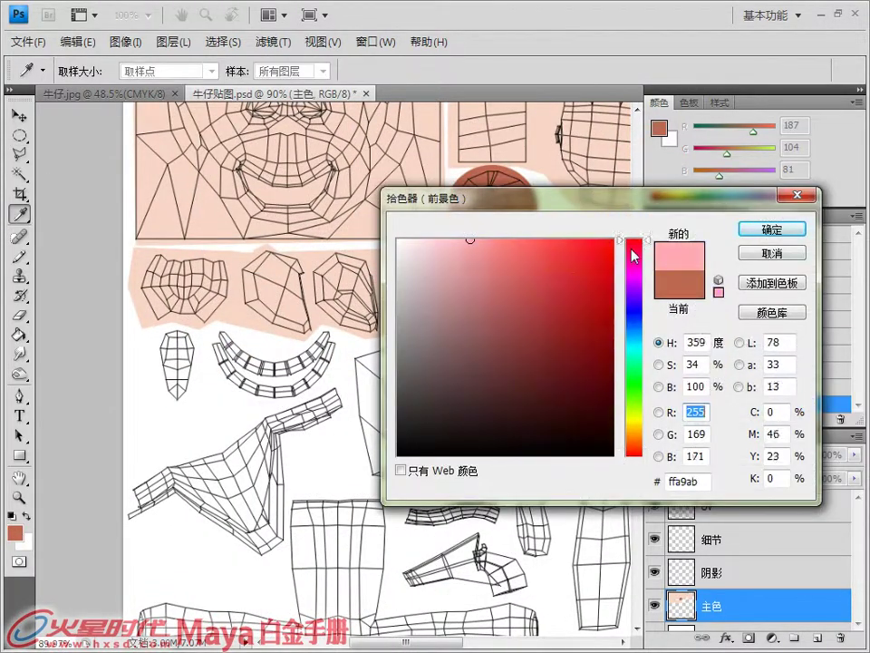
Paint the tongue shell pink, RGB 251, 124, 130, and the curved teeth shells off-white, RGB 255, 254, 242, with the Pencil.
{"action": "left_click", "coordinate": [485, 243]}
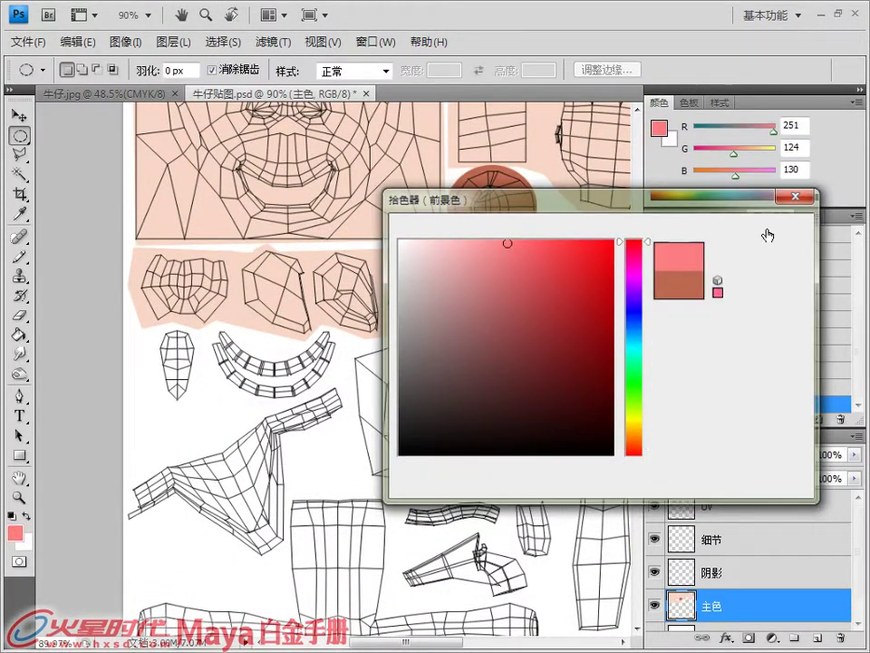
{"action": "key", "text": "b"}
{"action": "mouse_move", "coordinate": [168, 337]}
{"action": "left_mouse_down"}
{"action": "mouse_move", "coordinate": [174, 390]}
{"action": "mouse_move", "coordinate": [176, 372]}
{"action": "mouse_move", "coordinate": [175, 381]}
{"action": "left_mouse_up"}
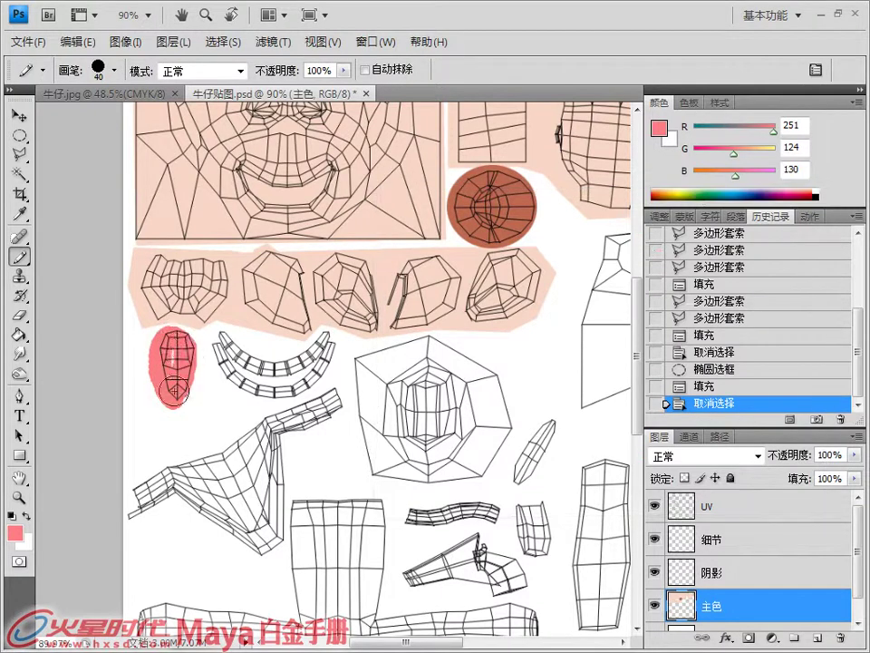
{"action": "left_click", "coordinate": [132, 395], "text": "alt"}
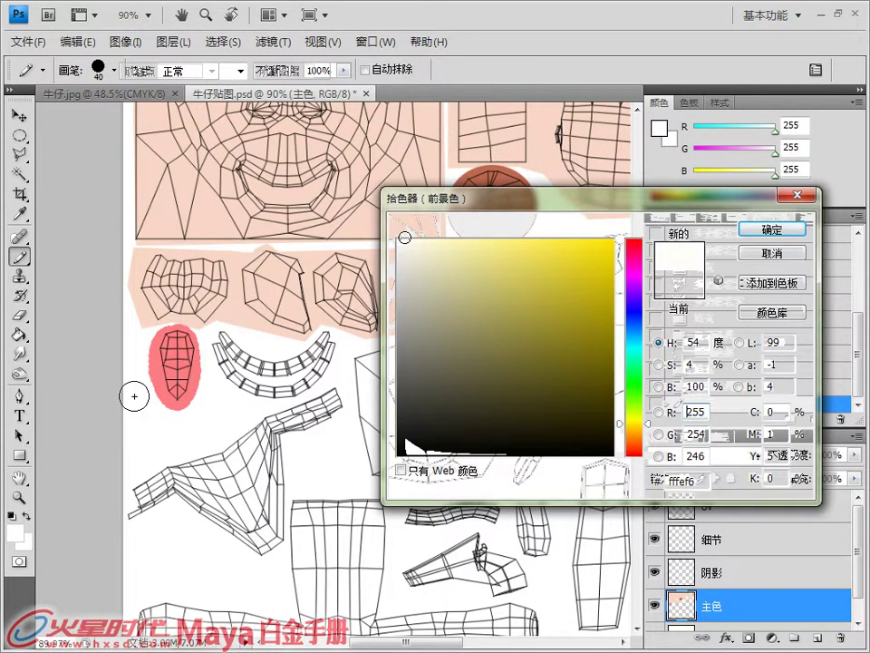
{"action": "left_click", "coordinate": [771, 231]}
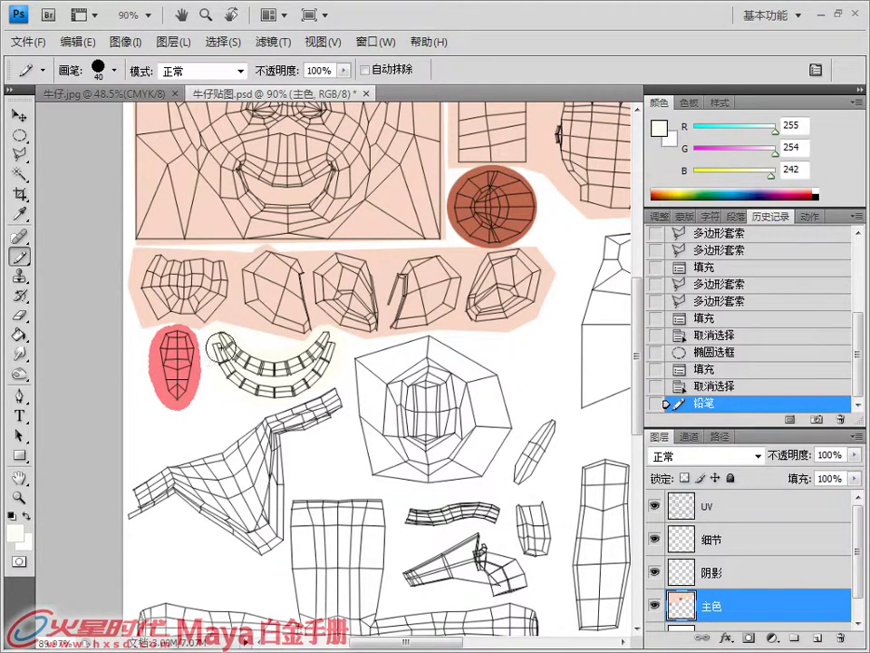
{"action": "left_click_drag", "start_coordinate": [318, 347], "coordinate": [224, 424]}
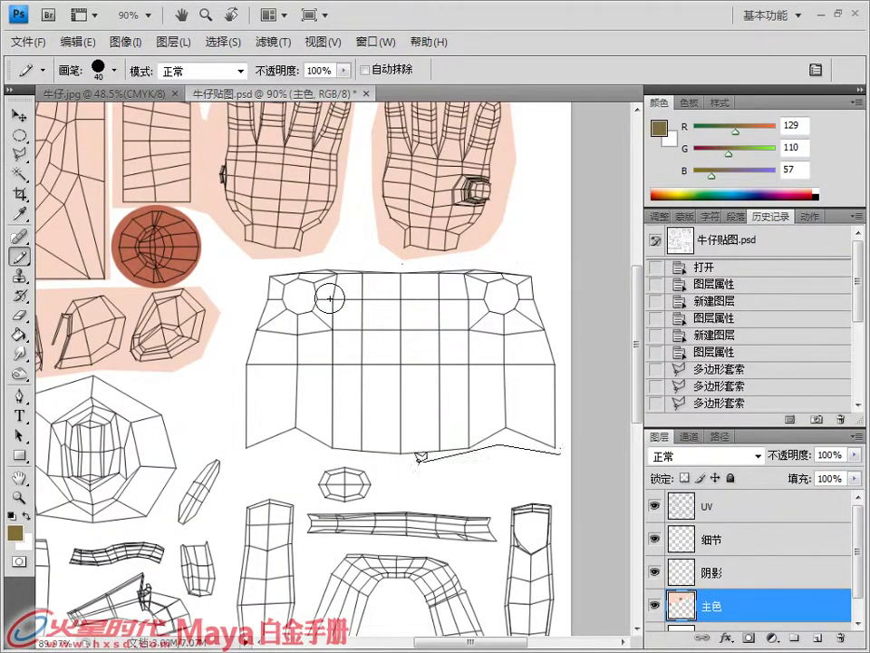
Fill the vest shell with brown RGB 129, 110, 57 and the hat shell with the reference hat's cream colour.
{"action": "key", "text": "l"}
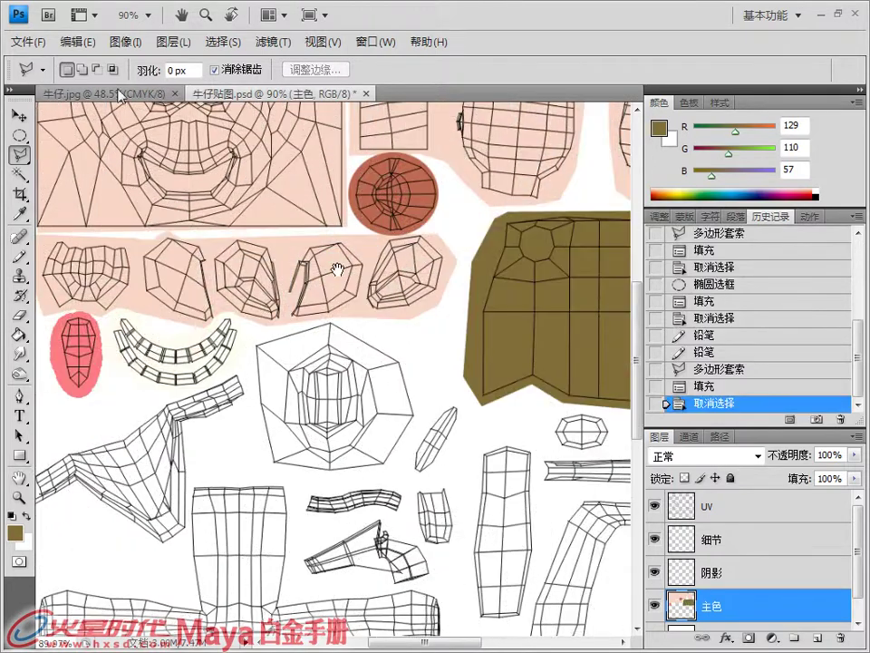
{"action": "left_click", "coordinate": [439, 267]}
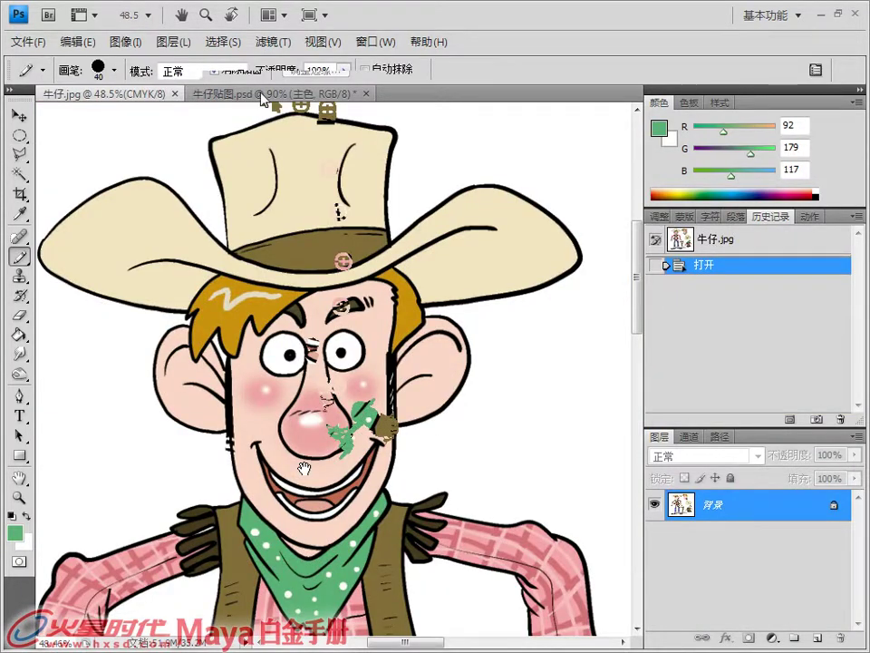
Outline the neckerchief shell and fill it with the scarf green, RGB 92, 179, 117, and deselect.
{"action": "left_click", "coordinate": [308, 94]}
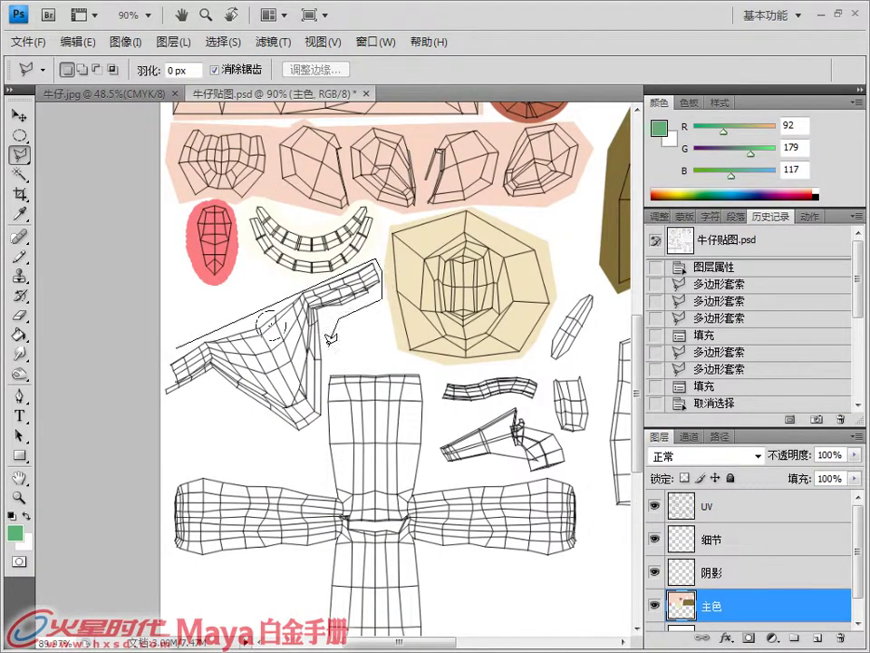
{"action": "left_click", "coordinate": [172, 407]}
{"action": "left_click", "coordinate": [164, 396]}
{"action": "left_click", "coordinate": [167, 356]}
{"action": "left_click", "coordinate": [176, 348]}
{"action": "key", "text": "alt+Delete"}
{"action": "key", "text": "ctrl+d"}
Sample the shirt pink, RGB 242, 163, 168, from the reference and fill the cross-shaped shirt shell with it.
{"action": "mouse_move", "coordinate": [330, 397]}
{"action": "left_mouse_down"}
{"action": "mouse_move", "coordinate": [195, 286]}
{"action": "mouse_move", "coordinate": [320, 287]}
{"action": "left_mouse_up"}
{"action": "left_click", "coordinate": [155, 93]}
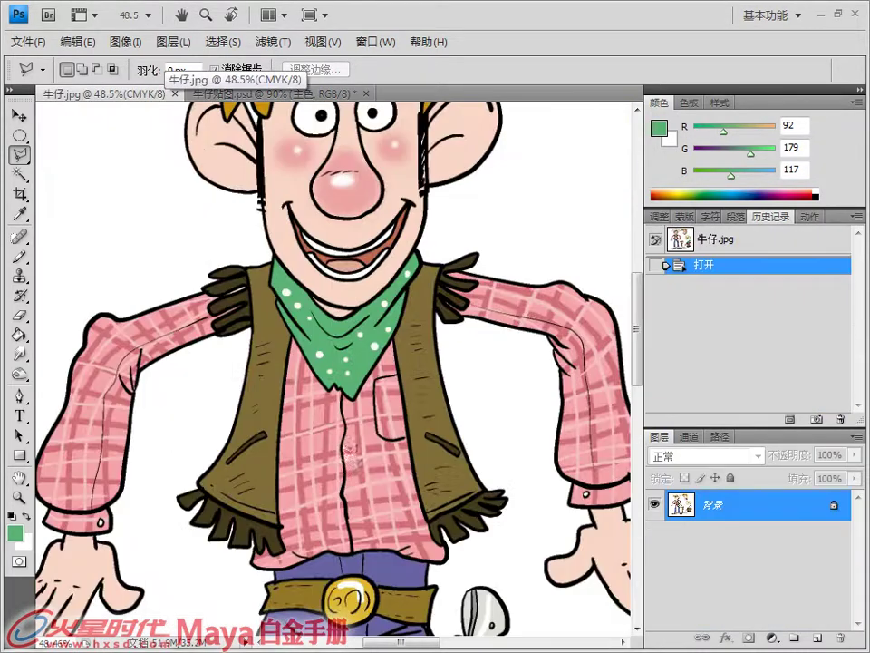
{"action": "key", "text": "b"}
{"action": "left_click", "coordinate": [346, 465], "text": "alt"}
{"action": "left_click", "coordinate": [299, 95]}
{"action": "key", "text": "l"}
{"action": "left_click", "coordinate": [234, 285]}
{"action": "left_click", "coordinate": [332, 285]}
{"action": "left_click", "coordinate": [301, 101]}
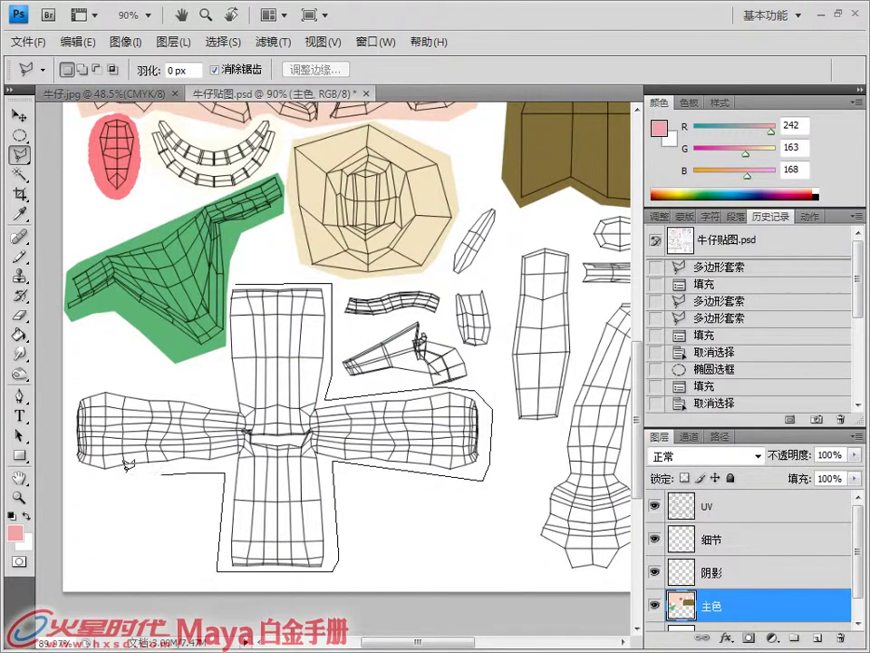
{"action": "left_click", "coordinate": [233, 277]}
{"action": "key", "text": "alt+BackSpace"}
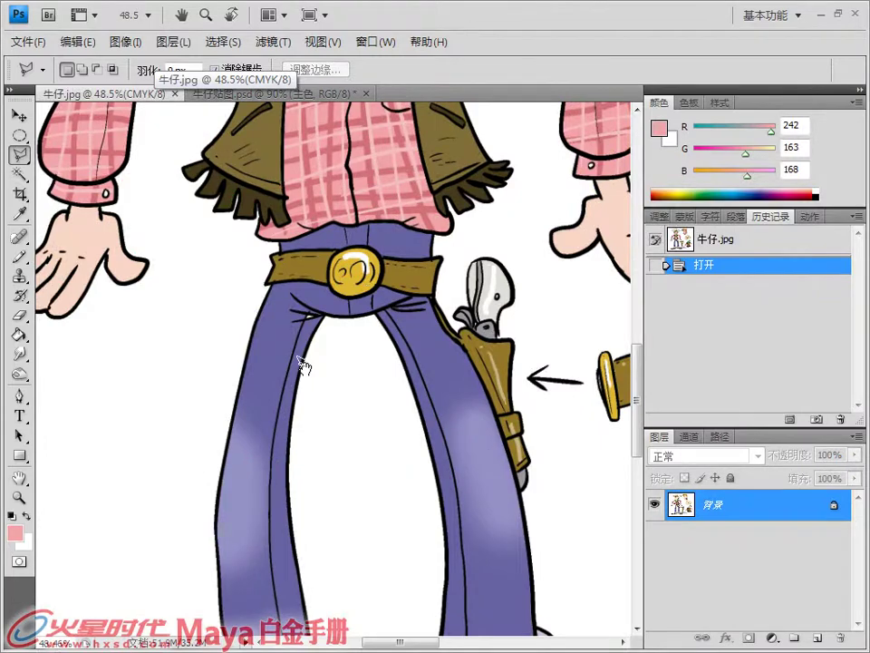
Sample the trouser purple, RGB 103, 99, 161, from the reference and fill the trousers shell with it.
{"action": "key", "text": "b"}
{"action": "left_click", "coordinate": [301, 364], "text": "alt"}
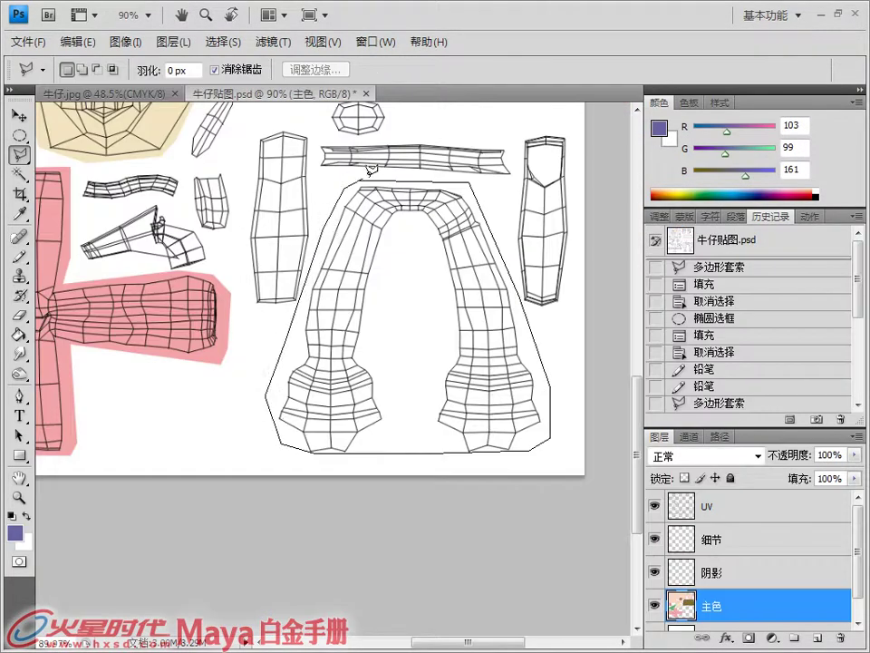
{"action": "left_click", "coordinate": [388, 174]}
{"action": "key", "text": "alt+BackSpace"}
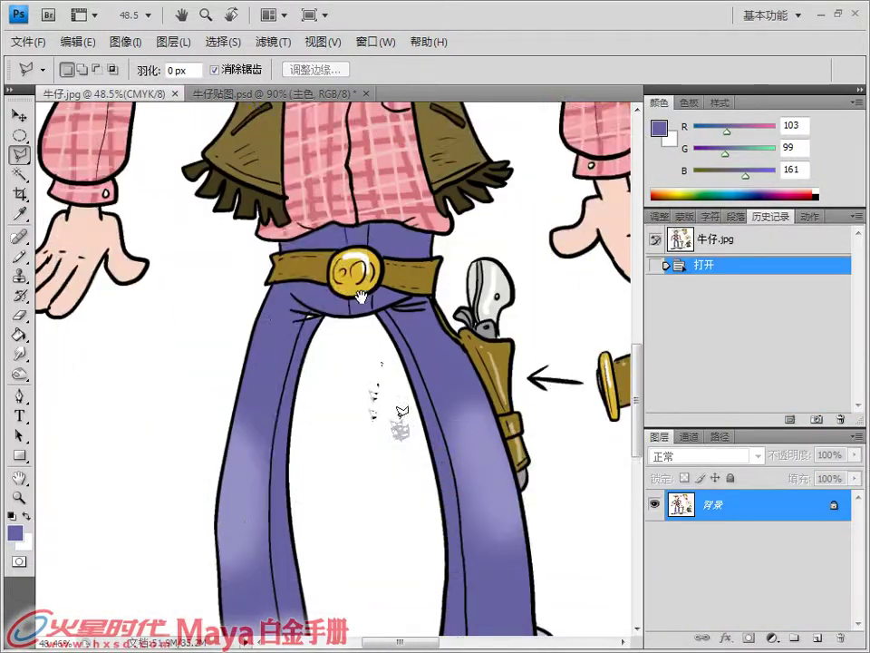
Sample the shoe brown, RGB 129, 110, 57, and paint it over the two long shoe shells beside the trousers with the Pencil.
{"action": "key", "text": "b"}
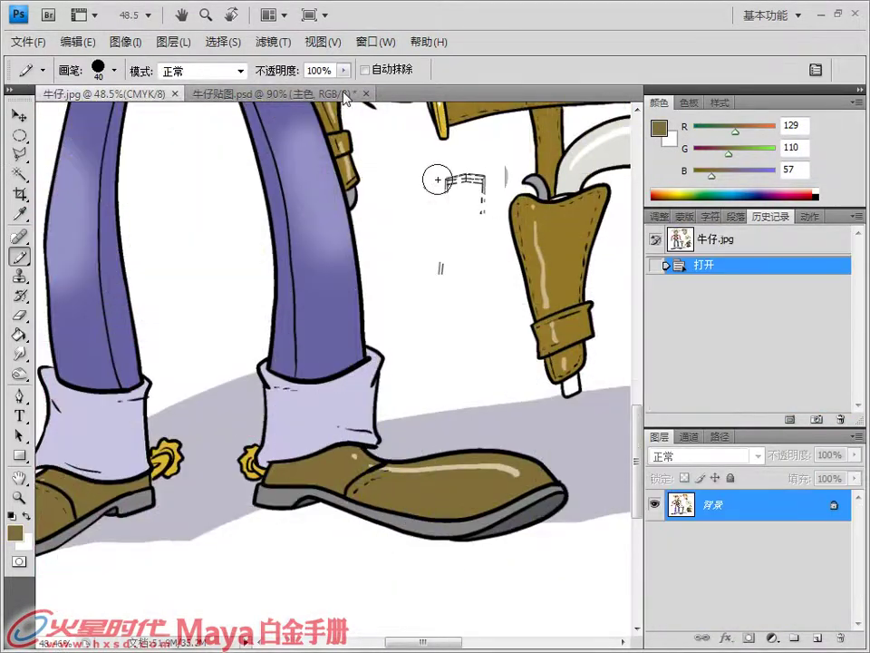
{"action": "left_click_drag", "start_coordinate": [444, 176], "coordinate": [476, 222]}
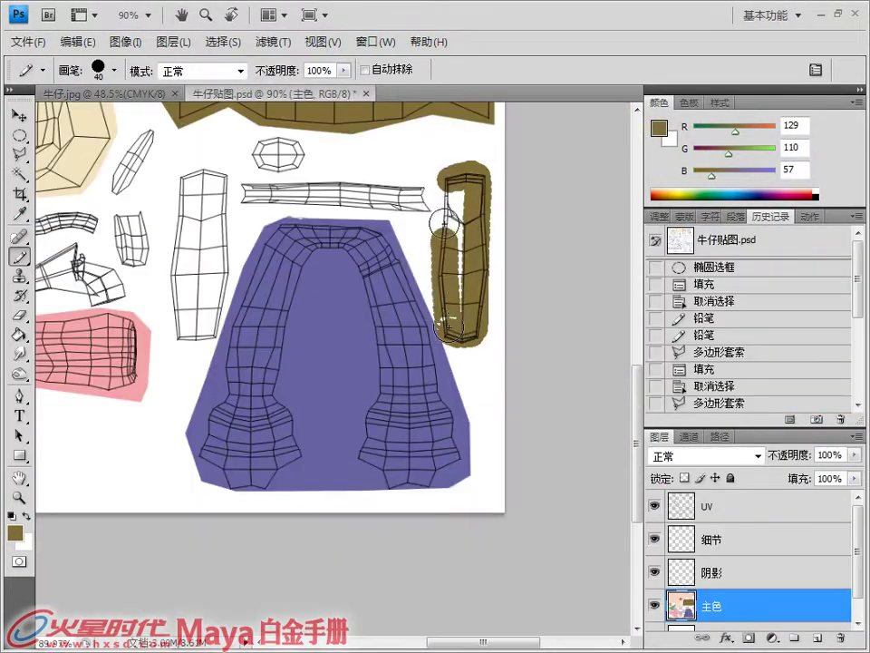
{"action": "left_click_drag", "start_coordinate": [449, 181], "coordinate": [462, 327]}
{"action": "mouse_move", "coordinate": [181, 173]}
{"action": "left_mouse_down"}
{"action": "mouse_move", "coordinate": [172, 253]}
{"action": "mouse_move", "coordinate": [180, 191]}
{"action": "mouse_move", "coordinate": [192, 290]}
{"action": "left_mouse_up"}
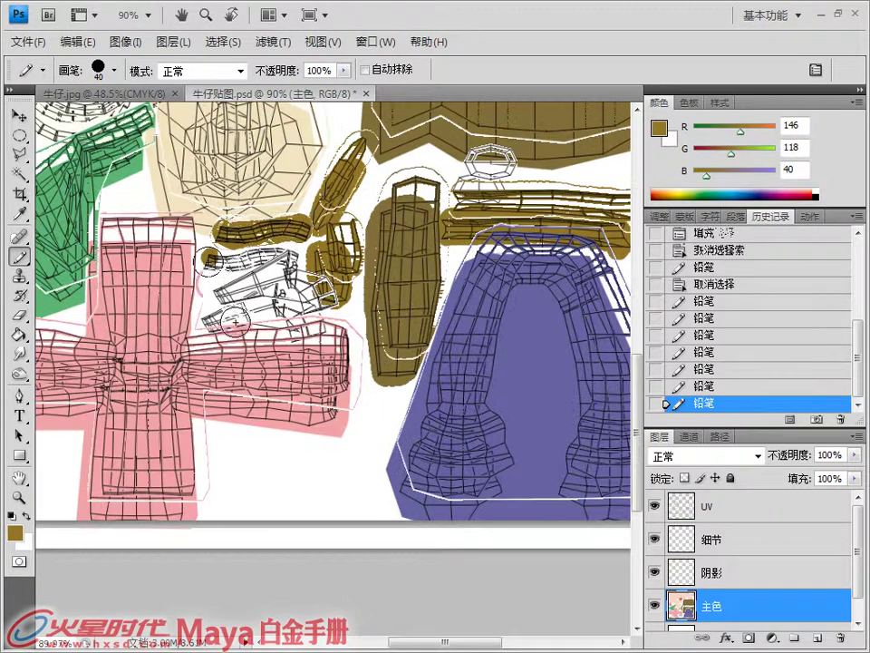
Outline the holster part of the gun shell and fill it with holster brown, RGB 146, 118, 40, and deselect.
{"action": "key", "text": "z"}
{"action": "left_click", "coordinate": [272, 290]}
{"action": "key", "text": "l"}
{"action": "left_click", "coordinate": [111, 286]}
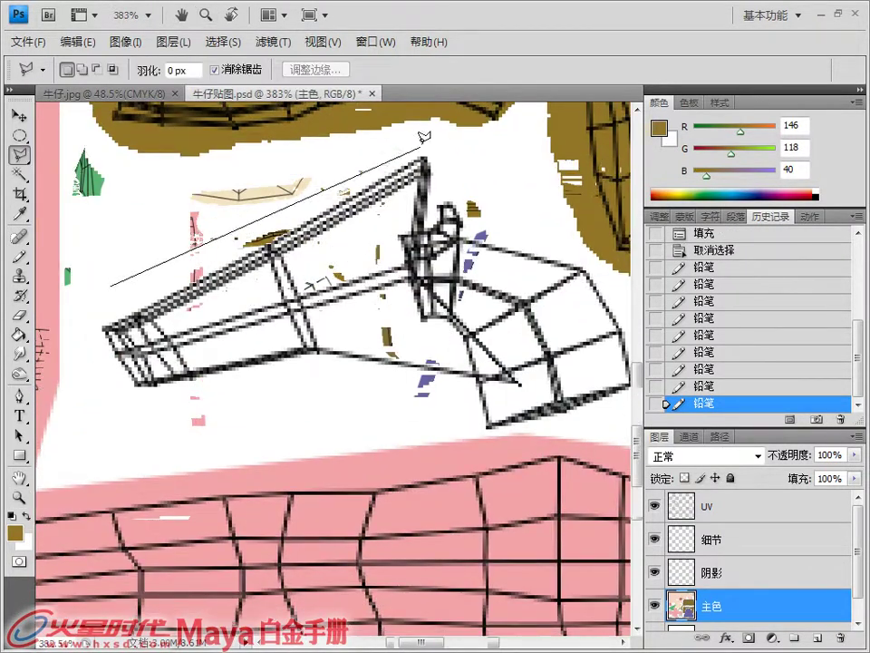
{"action": "left_click", "coordinate": [420, 142]}
{"action": "left_click", "coordinate": [180, 418]}
{"action": "left_click", "coordinate": [114, 384]}
{"action": "left_click", "coordinate": [98, 290]}
{"action": "left_click", "coordinate": [110, 285]}
{"action": "key", "text": "alt+Delete"}
{"action": "key", "text": "ctrl+d"}
Outline the gun's grip and fill it with light grey RGB 222, 222, 216, and deselect.
{"action": "left_click_drag", "start_coordinate": [389, 118], "coordinate": [335, 626]}
{"action": "left_click_drag", "start_coordinate": [399, 416], "coordinate": [408, 364]}
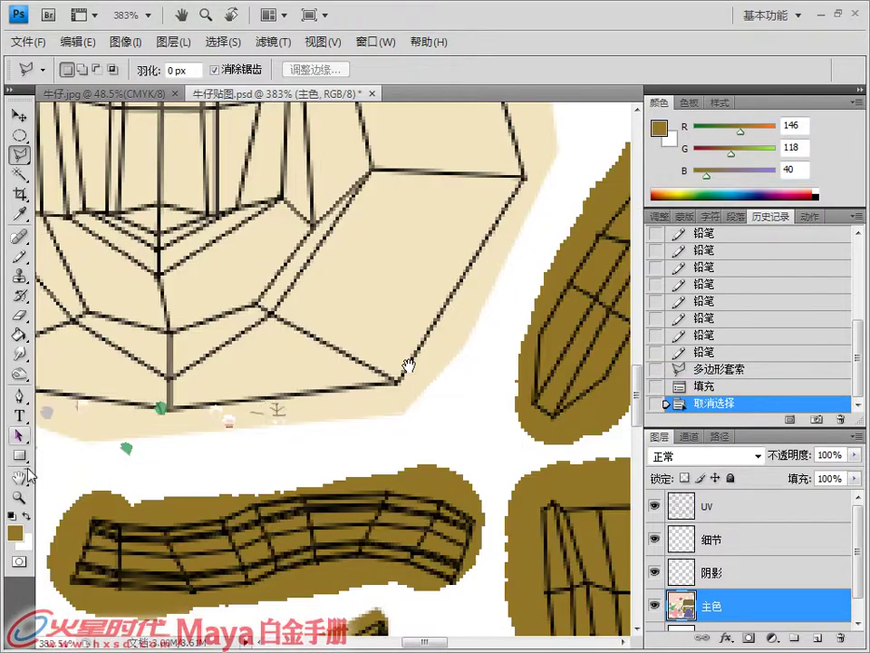
{"action": "key", "text": "z"}
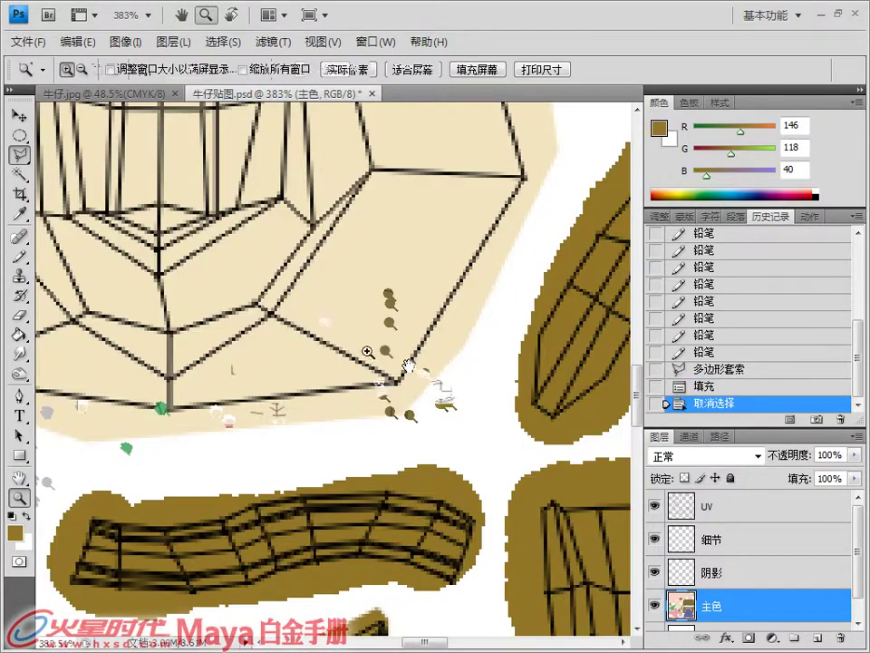
{"action": "key", "text": "ctrl+0"}
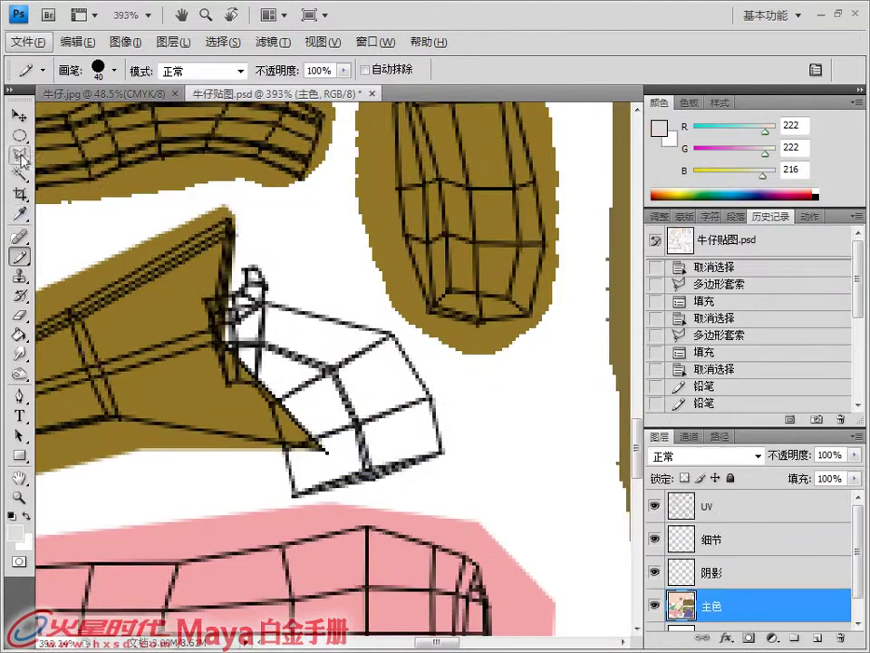
{"action": "key", "text": "l"}
{"action": "left_click", "coordinate": [290, 292]}
{"action": "left_click", "coordinate": [415, 335]}
{"action": "left_click", "coordinate": [462, 426]}
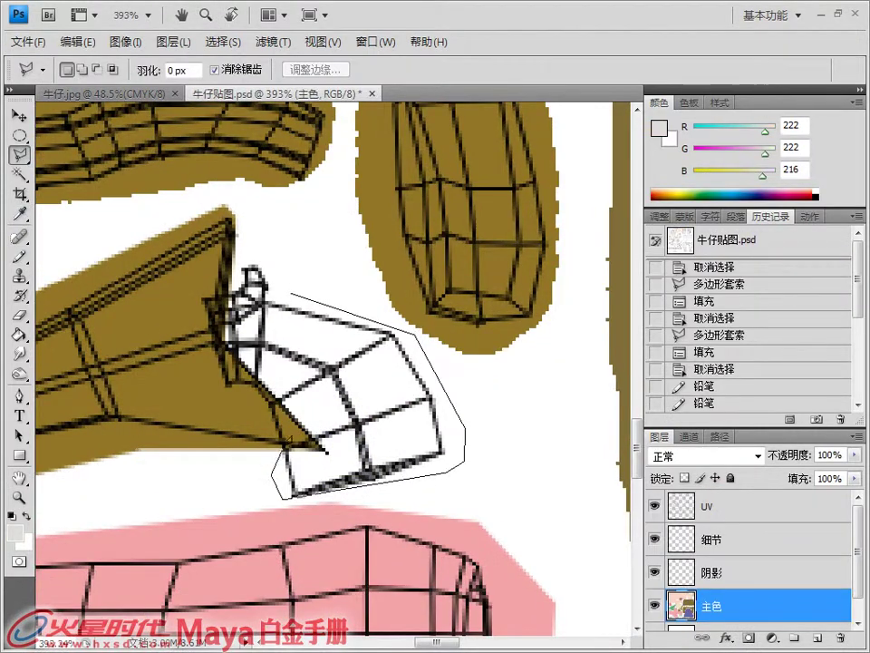
{"action": "left_click", "coordinate": [290, 293]}
{"action": "key", "text": "alt+BackSpace"}
{"action": "key", "text": "ctrl+d"}
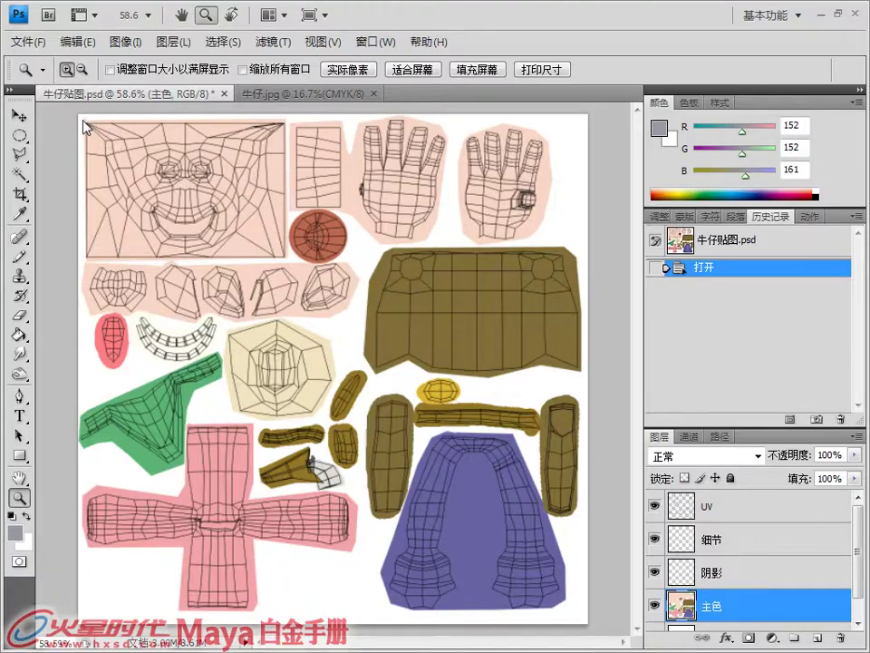
Set up the Brush at size 60 over the head shells and sample the face's skin colour, RGB 248, 214, 198.
{"action": "left_click_drag", "start_coordinate": [83, 132], "coordinate": [367, 362]}
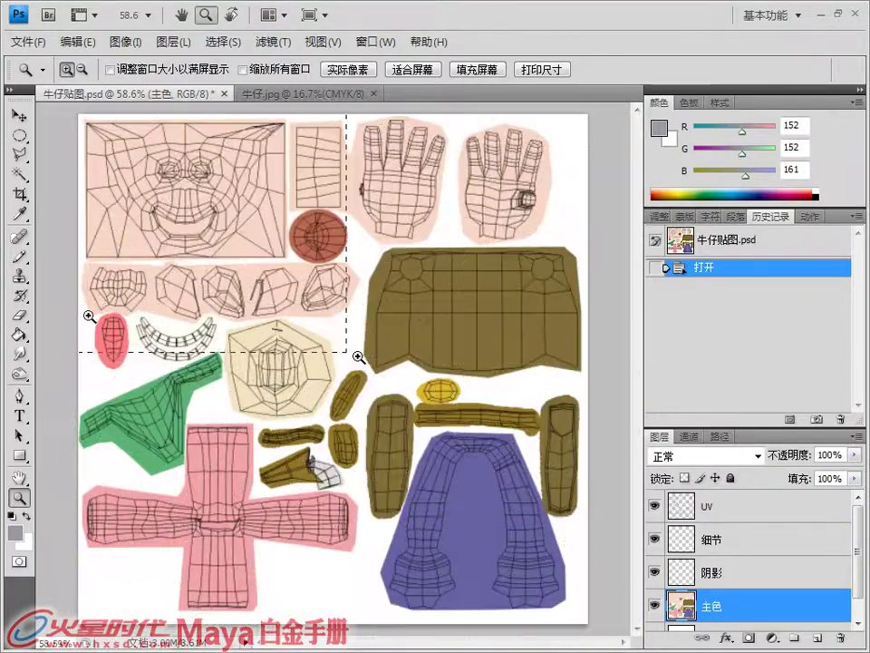
{"action": "left_click", "coordinate": [24, 260]}
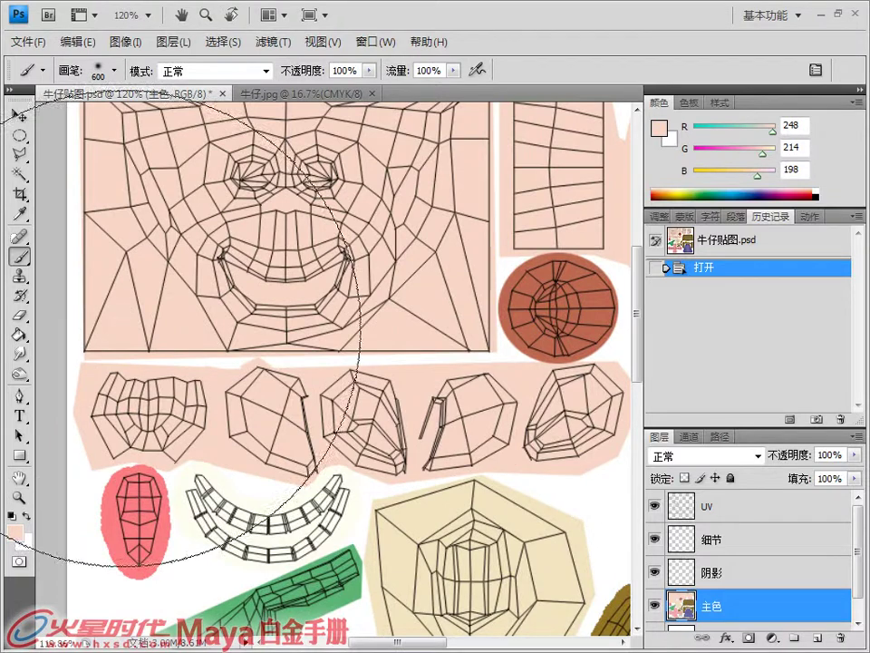
{"action": "left_click", "coordinate": [120, 318], "text": "alt"}
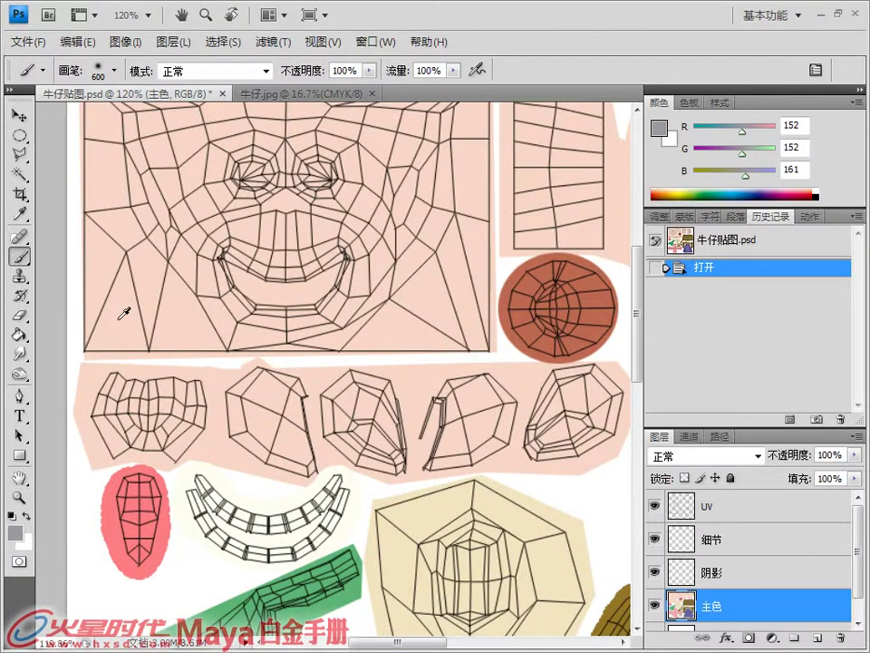
{"action": "key", "text": "bracketleft"}
{"action": "key", "text": "bracketleft"}
{"action": "key", "text": "bracketleft"}
{"action": "key", "text": "bracketleft"}
{"action": "key", "text": "bracketleft"}
{"action": "key", "text": "bracketleft"}
{"action": "key", "text": "bracketleft"}
{"action": "key", "text": "bracketleft"}
{"action": "key", "text": "bracketleft"}
{"action": "key", "text": "bracketleft"}
{"action": "key", "text": "bracketleft"}
{"action": "key", "text": "bracketleft"}
{"action": "key", "text": "bracketleft"}
{"action": "key", "text": "bracketleft"}
{"action": "key", "text": "bracketleft"}
{"action": "left_click", "coordinate": [121, 320], "text": "alt"}
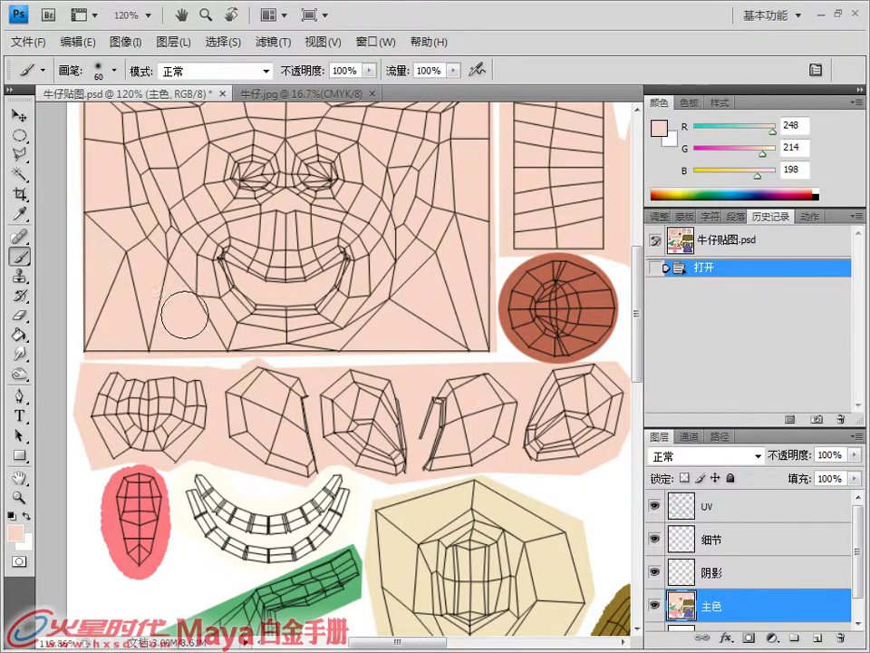
{"action": "left_click", "coordinate": [14, 532]}
{"action": "key", "text": "Escape"}
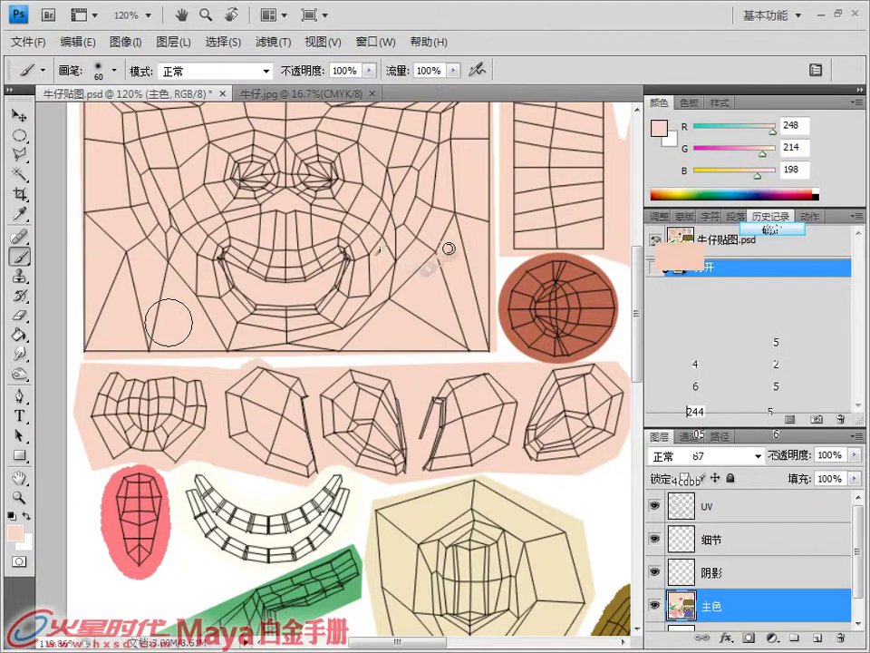
On the 阴影 layer, brush a darker skin tone, RGB 238, 195, 175, around the outer border and jawline of the face shell.
{"action": "left_click", "coordinate": [15, 533]}
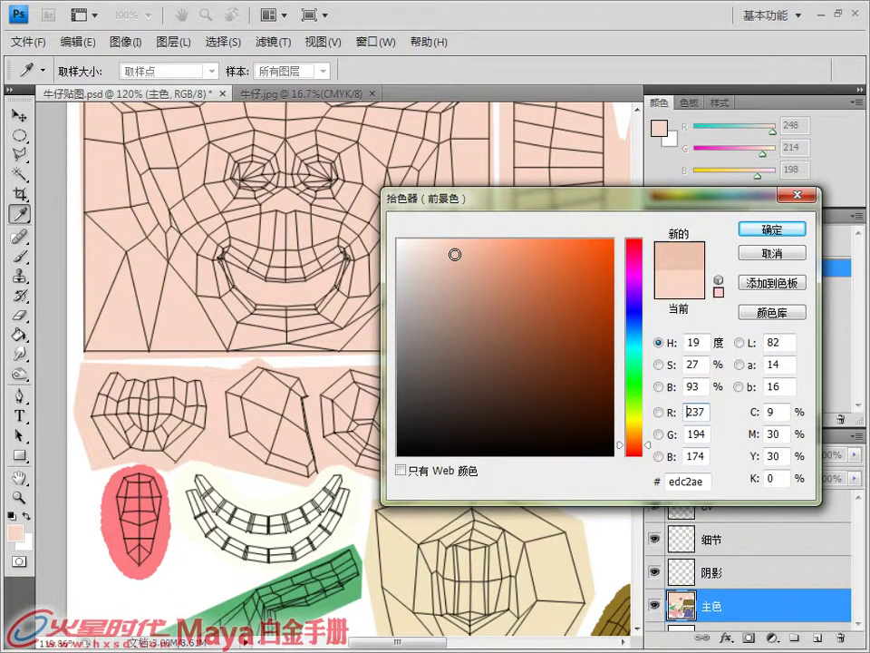
{"action": "left_click", "coordinate": [772, 229]}
{"action": "left_click", "coordinate": [718, 569]}
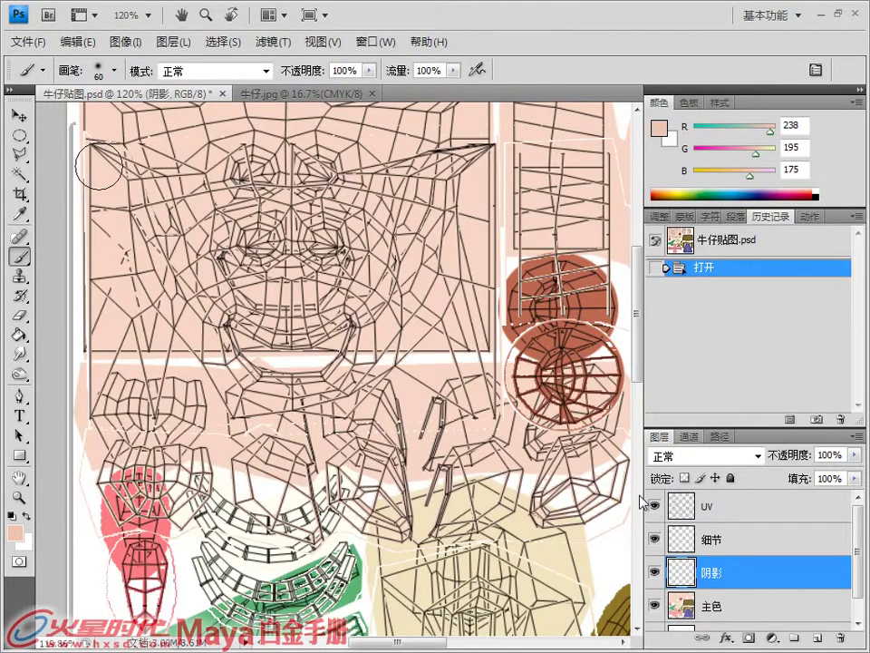
{"action": "left_click_drag", "start_coordinate": [111, 186], "coordinate": [131, 295]}
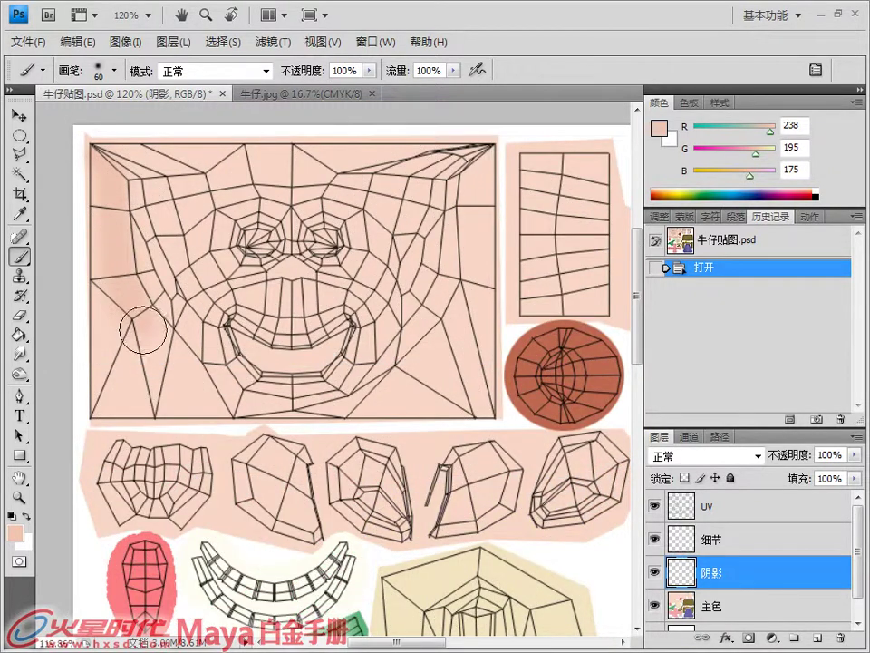
{"action": "mouse_move", "coordinate": [143, 330]}
{"action": "left_mouse_down"}
{"action": "mouse_move", "coordinate": [145, 331]}
{"action": "mouse_move", "coordinate": [210, 415]}
{"action": "mouse_move", "coordinate": [246, 403]}
{"action": "mouse_move", "coordinate": [222, 420]}
{"action": "mouse_move", "coordinate": [358, 415]}
{"action": "mouse_move", "coordinate": [408, 372]}
{"action": "mouse_move", "coordinate": [461, 303]}
{"action": "mouse_move", "coordinate": [475, 257]}
{"action": "mouse_move", "coordinate": [473, 196]}
{"action": "mouse_move", "coordinate": [489, 143]}
{"action": "left_mouse_up"}
{"action": "mouse_move", "coordinate": [109, 153]}
{"action": "left_mouse_down"}
{"action": "mouse_move", "coordinate": [175, 141]}
{"action": "mouse_move", "coordinate": [120, 156]}
{"action": "left_mouse_up"}
{"action": "left_click_drag", "start_coordinate": [181, 149], "coordinate": [318, 134]}
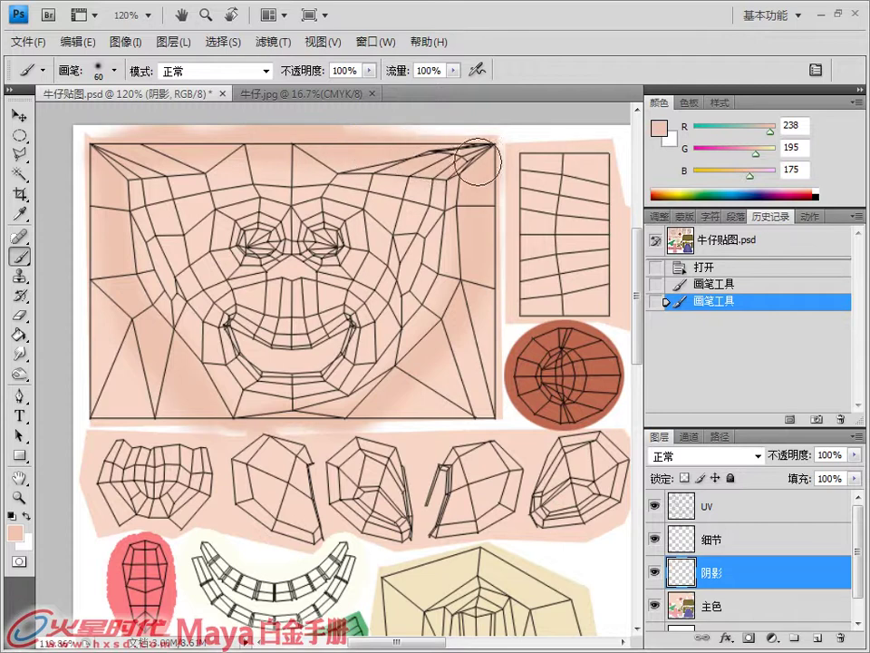
{"action": "mouse_move", "coordinate": [102, 190]}
{"action": "left_mouse_down"}
{"action": "mouse_move", "coordinate": [196, 389]}
{"action": "mouse_move", "coordinate": [134, 316]}
{"action": "mouse_move", "coordinate": [156, 362]}
{"action": "mouse_move", "coordinate": [191, 349]}
{"action": "left_mouse_up"}
{"action": "key", "text": "ctrl+z"}
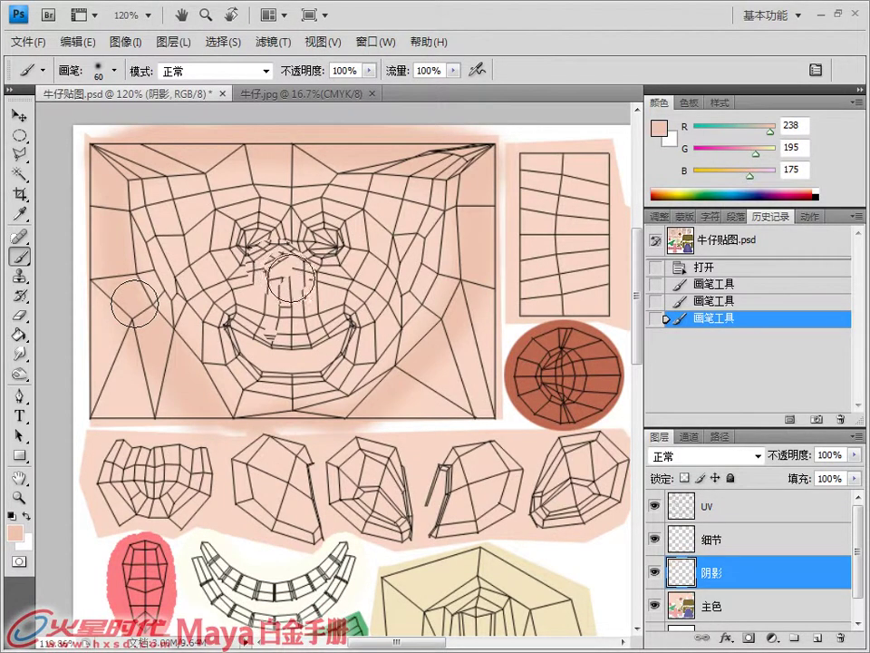
{"action": "left_click", "coordinate": [342, 285], "text": "alt"}
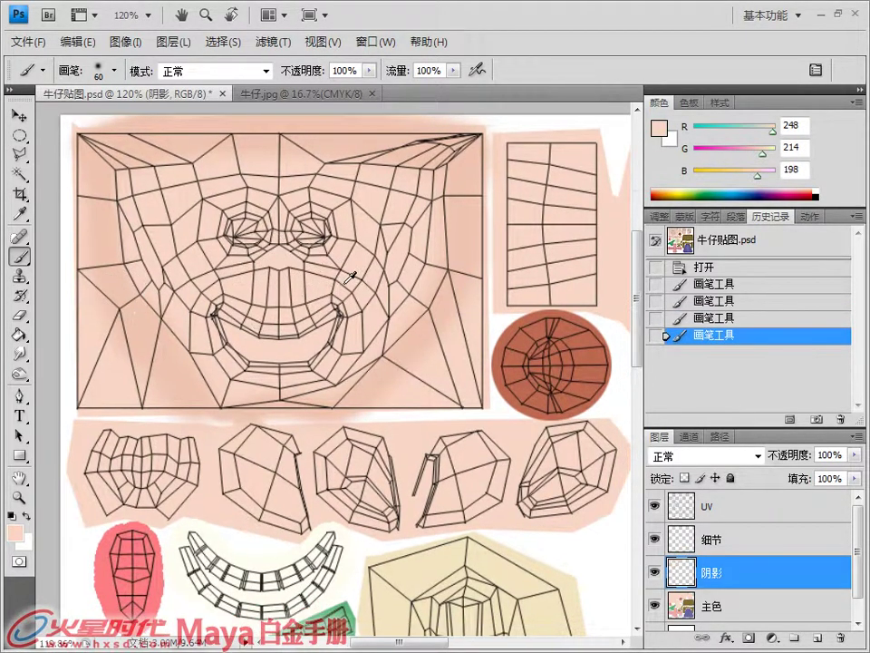
{"action": "left_click", "coordinate": [19, 537]}
{"action": "left_click", "coordinate": [451, 250]}
{"action": "key", "text": "Return"}
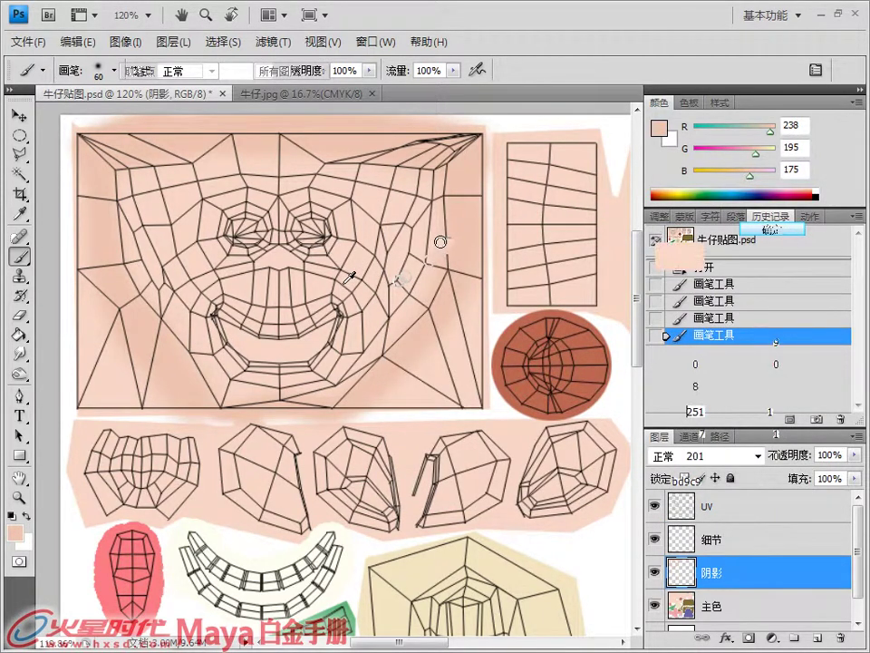
{"action": "left_click", "coordinate": [442, 243]}
{"action": "left_click", "coordinate": [756, 252]}
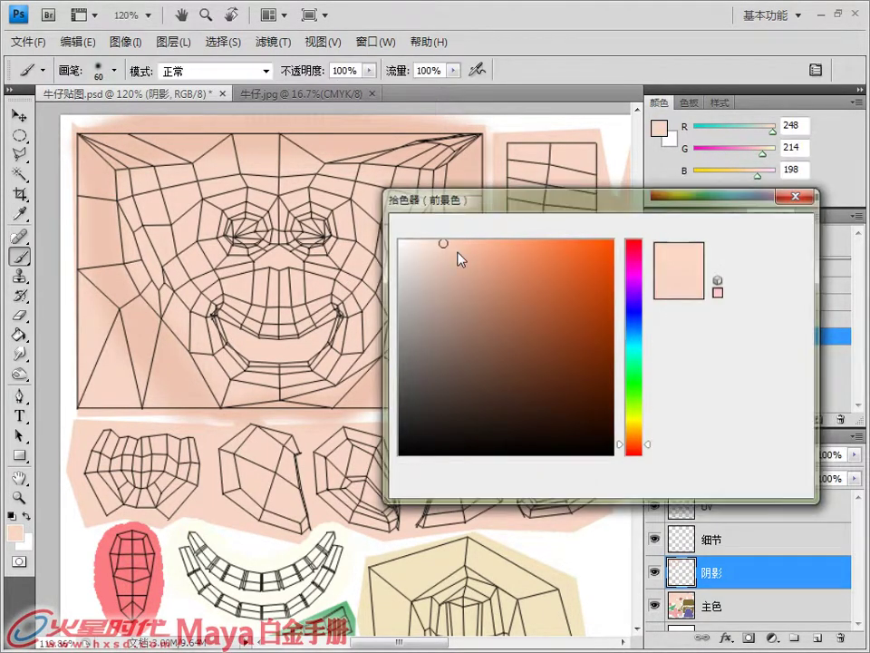
Mix a slightly darker shade from the sampled skin colour, RGB 243, 202, 182, and brush it over the nose and both eye sockets.
{"action": "left_click", "coordinate": [283, 262], "text": "alt"}
{"action": "left_click", "coordinate": [15, 533]}
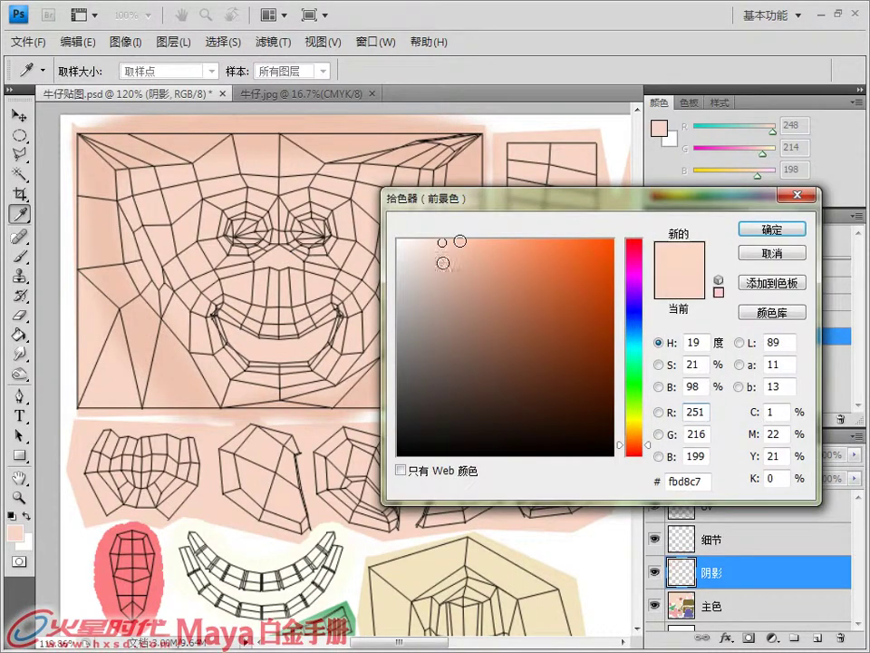
{"action": "left_click_drag", "start_coordinate": [447, 246], "coordinate": [451, 248]}
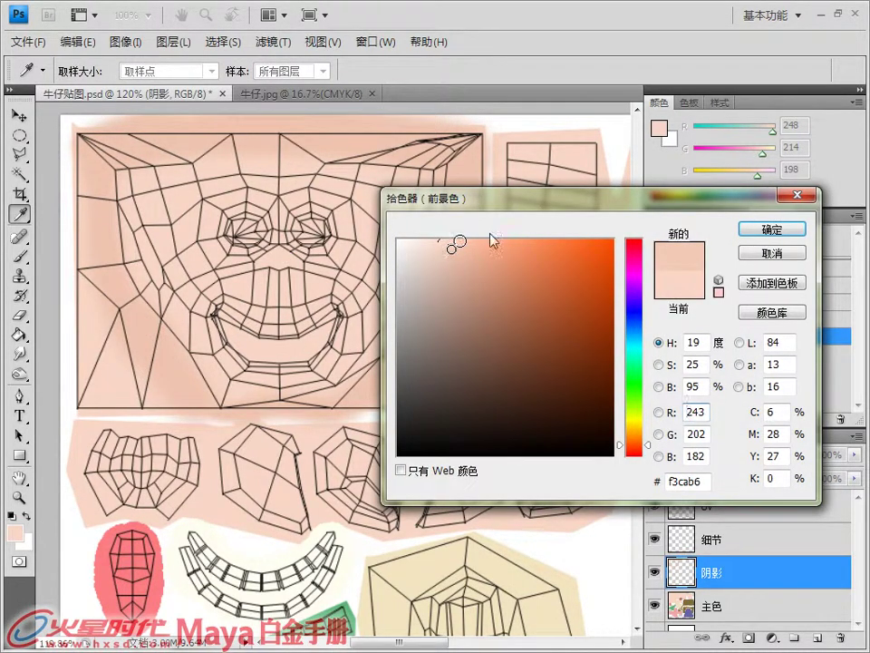
{"action": "left_click", "coordinate": [773, 230]}
{"action": "key", "text": "b"}
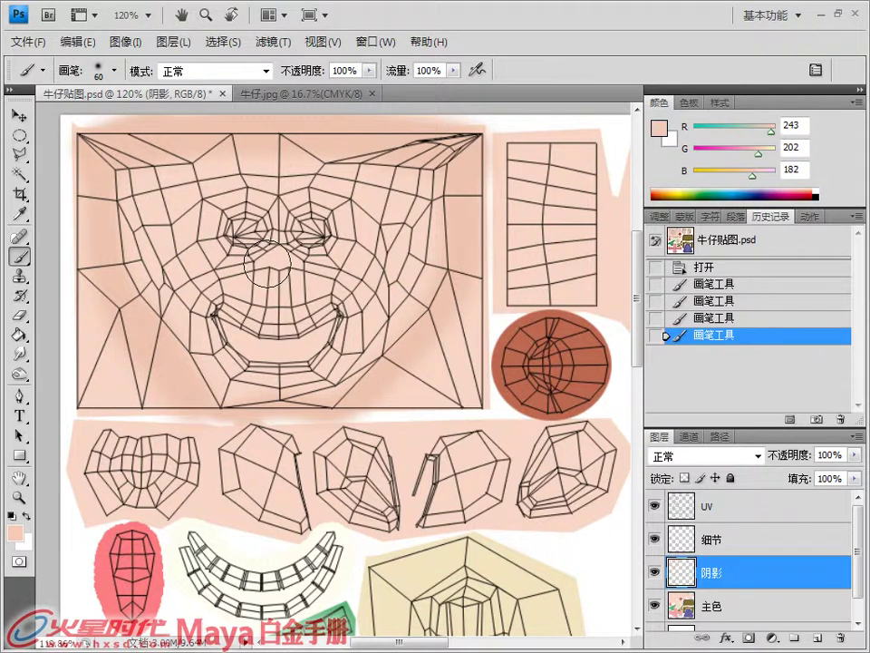
{"action": "left_click_drag", "start_coordinate": [283, 264], "coordinate": [250, 231]}
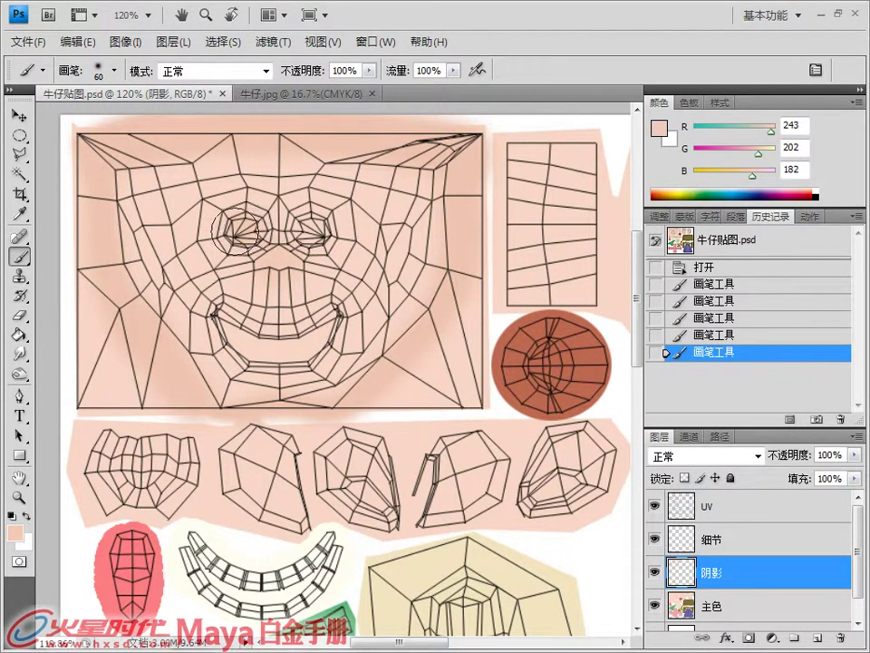
{"action": "left_click_drag", "start_coordinate": [249, 225], "coordinate": [239, 231]}
{"action": "mouse_move", "coordinate": [318, 226]}
{"action": "left_mouse_down"}
{"action": "mouse_move", "coordinate": [308, 228]}
{"action": "mouse_move", "coordinate": [319, 223]}
{"action": "left_mouse_up"}
{"action": "left_click", "coordinate": [309, 227]}
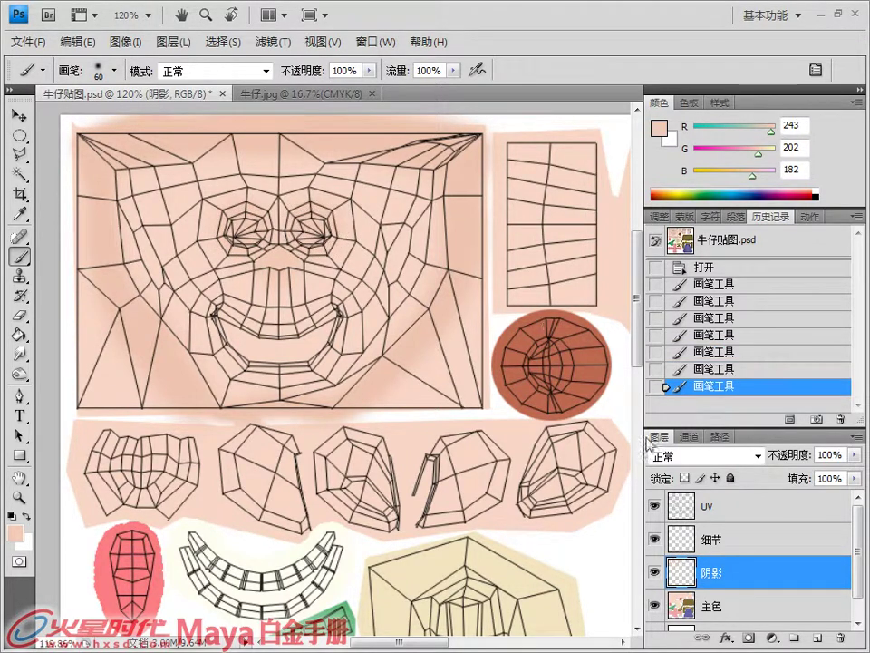
Toggle the UV wireframe layer's visibility to examine the nose and eye shading on the face.
{"action": "left_click", "coordinate": [655, 513]}
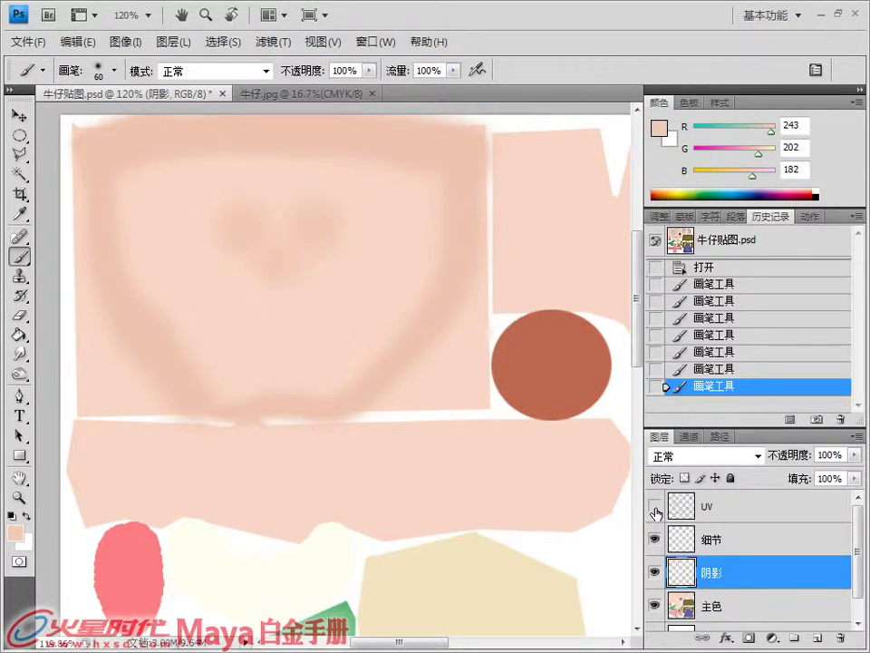
{"action": "left_click", "coordinate": [655, 512]}
{"action": "left_click", "coordinate": [654, 512]}
{"action": "left_click", "coordinate": [655, 512]}
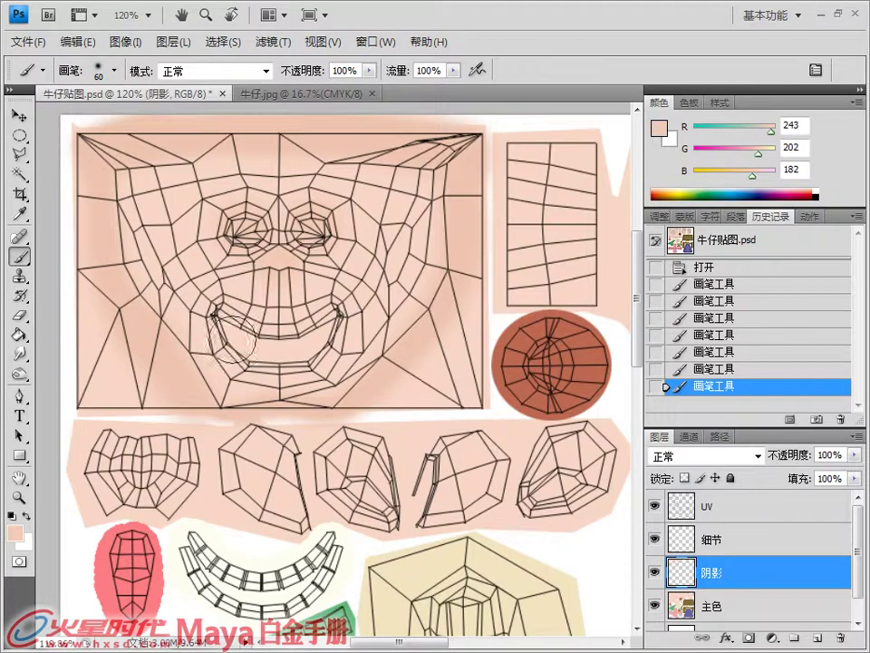
{"action": "left_click", "coordinate": [654, 512]}
{"action": "left_click", "coordinate": [654, 512]}
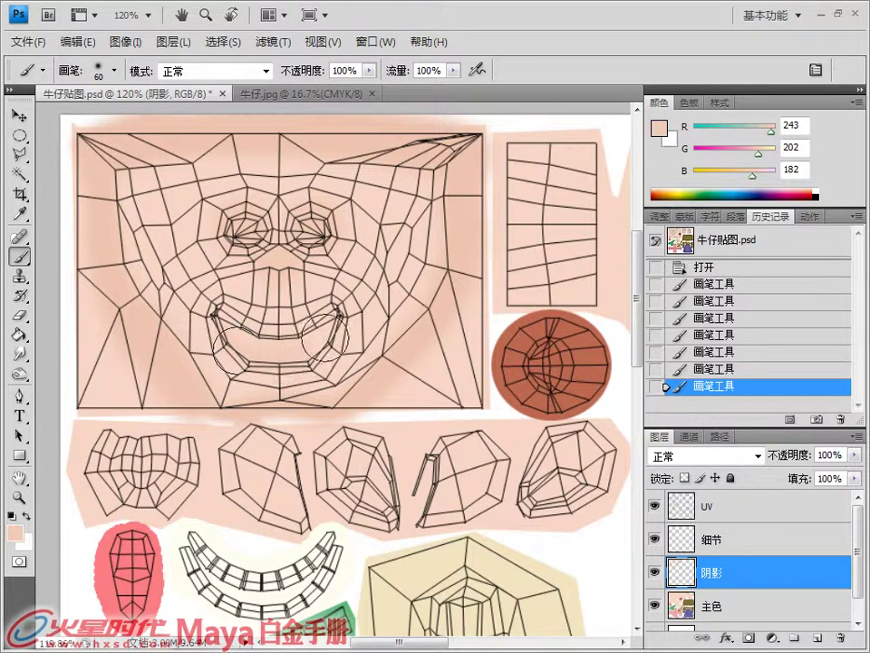
Shade the mouth area with the current tone, and brush the sampled tone RGB 244, 206, 188 over both cheeks up towards the temples.
{"action": "left_click_drag", "start_coordinate": [258, 356], "coordinate": [233, 348]}
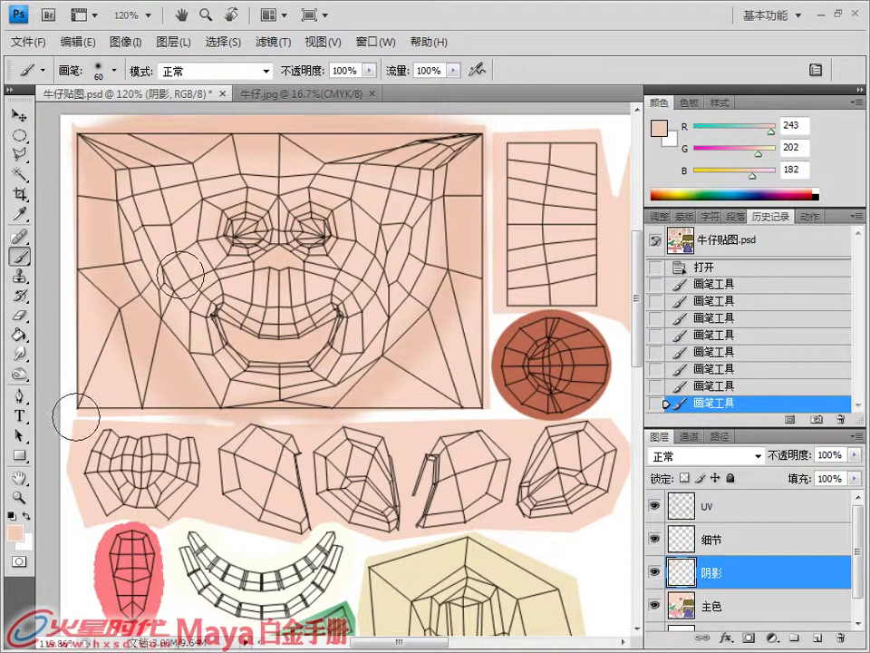
{"action": "left_click", "coordinate": [16, 535]}
{"action": "left_click_drag", "start_coordinate": [443, 245], "coordinate": [446, 248]}
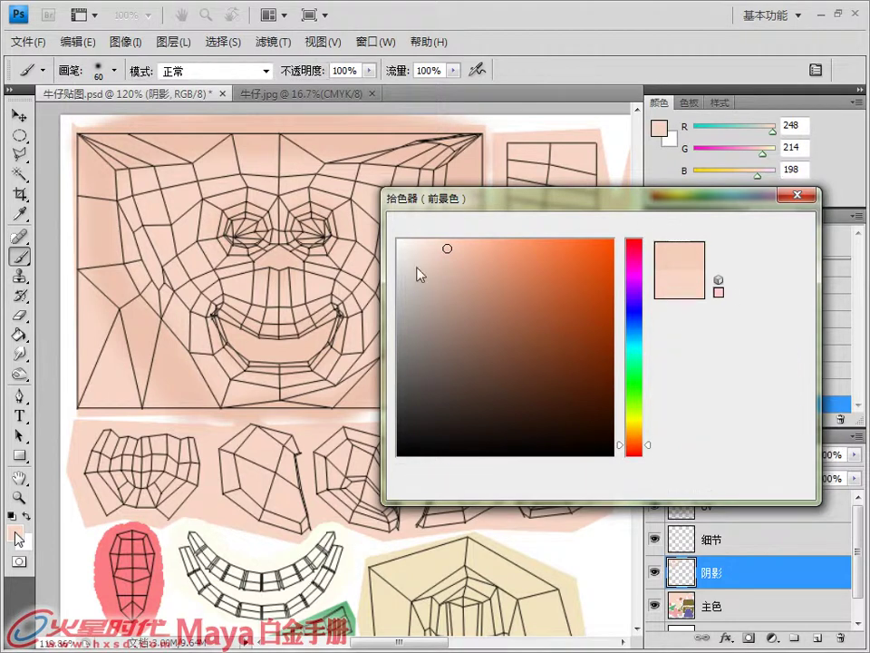
{"action": "key", "text": "Escape"}
{"action": "left_click", "coordinate": [186, 290], "text": "alt"}
{"action": "left_click_drag", "start_coordinate": [177, 289], "coordinate": [196, 309]}
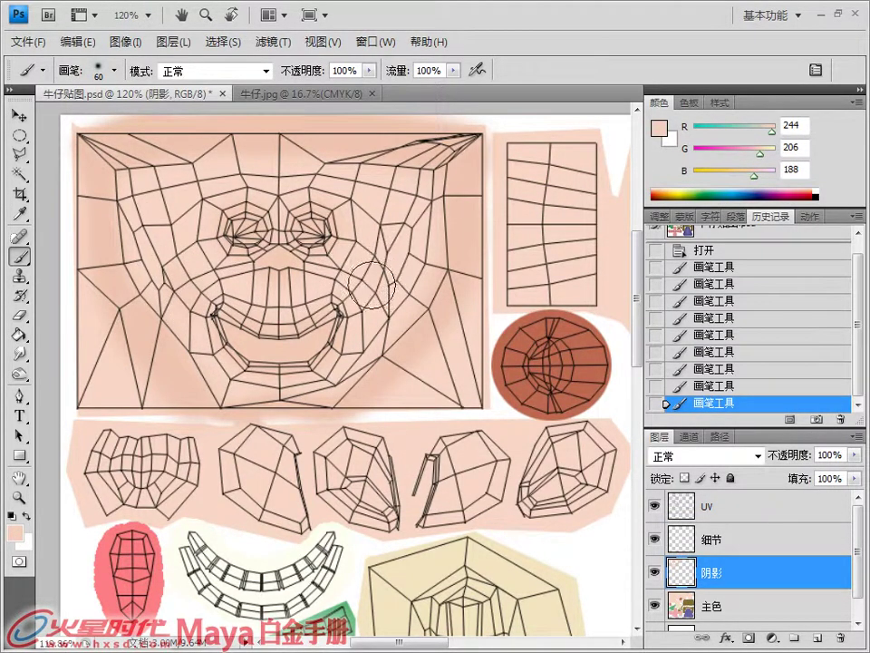
{"action": "left_click_drag", "start_coordinate": [366, 285], "coordinate": [269, 218]}
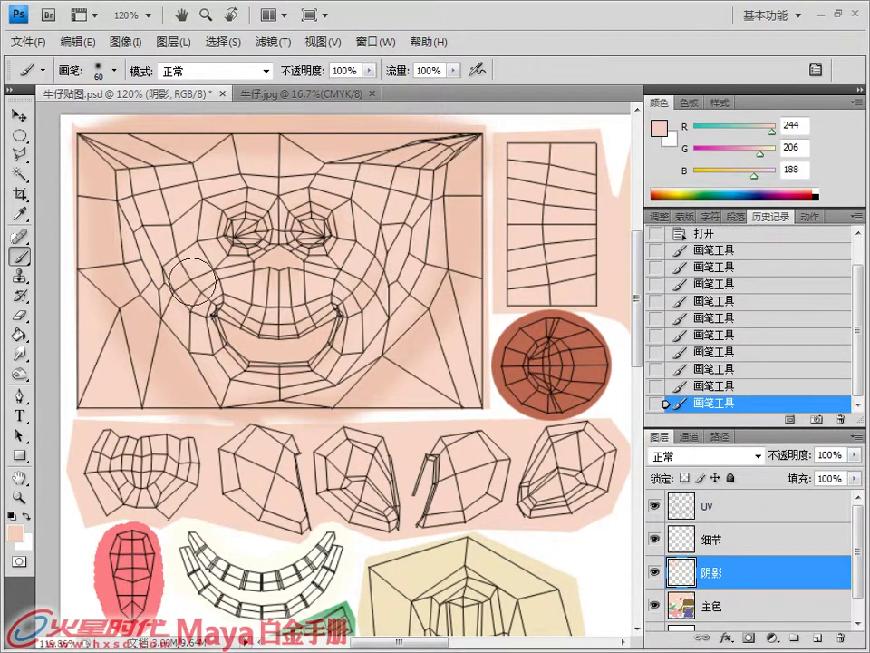
{"action": "left_click_drag", "start_coordinate": [156, 238], "coordinate": [181, 207]}
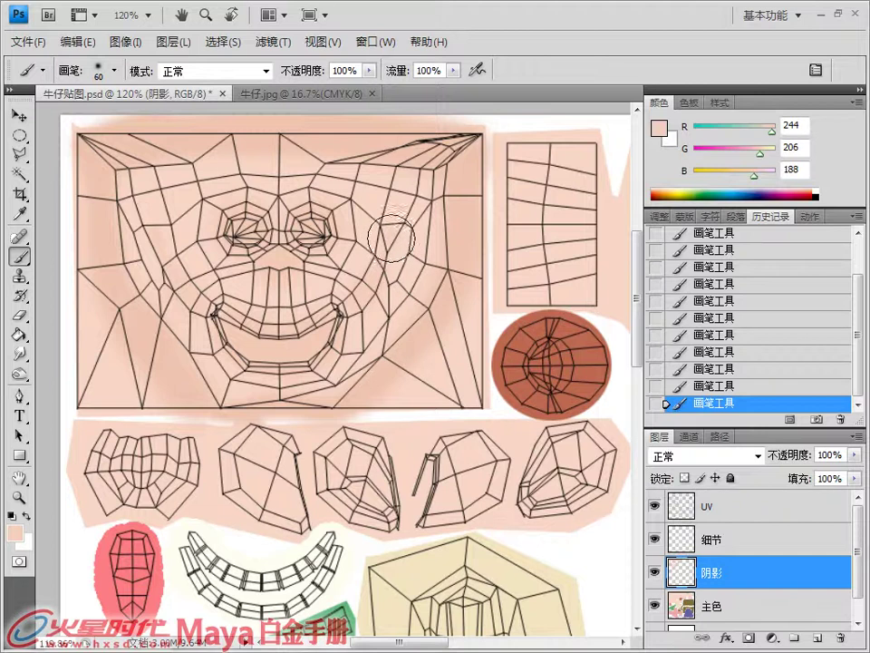
With the UV layer hidden, smudge the cheek, mouth, nose and eye shading smooth at size 70 and 50% strength, and show UV again.
{"action": "left_click", "coordinate": [654, 509]}
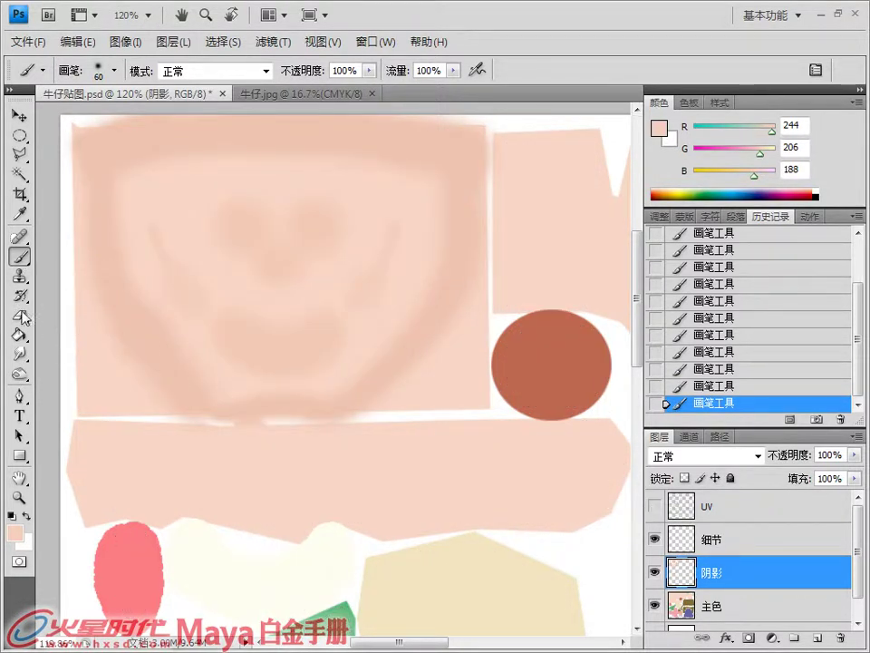
{"action": "left_click", "coordinate": [20, 355]}
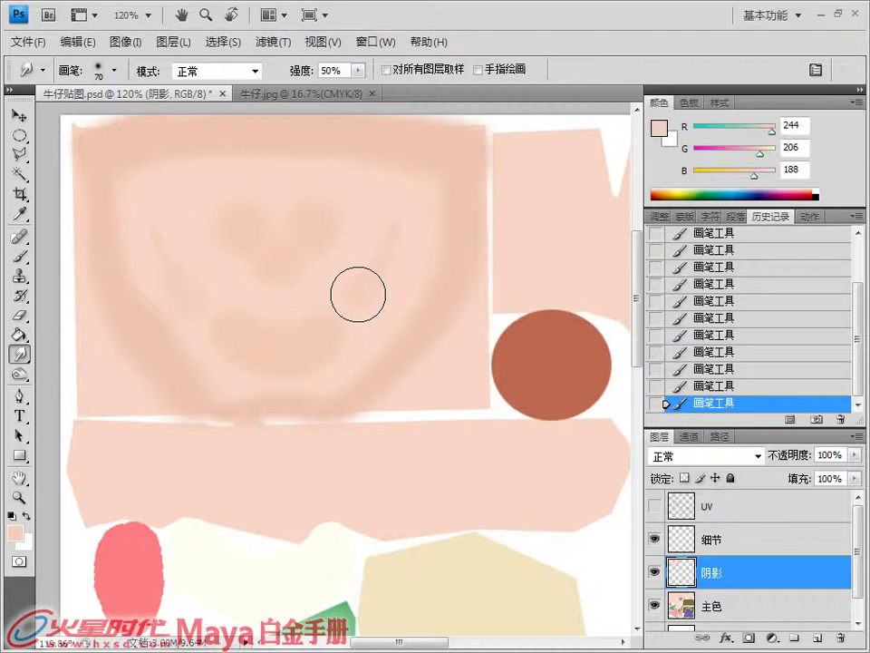
{"action": "mouse_move", "coordinate": [362, 293]}
{"action": "left_mouse_down"}
{"action": "mouse_move", "coordinate": [394, 233]}
{"action": "mouse_move", "coordinate": [391, 270]}
{"action": "mouse_move", "coordinate": [197, 269]}
{"action": "mouse_move", "coordinate": [185, 291]}
{"action": "mouse_move", "coordinate": [156, 228]}
{"action": "mouse_move", "coordinate": [166, 273]}
{"action": "mouse_move", "coordinate": [190, 297]}
{"action": "left_mouse_up"}
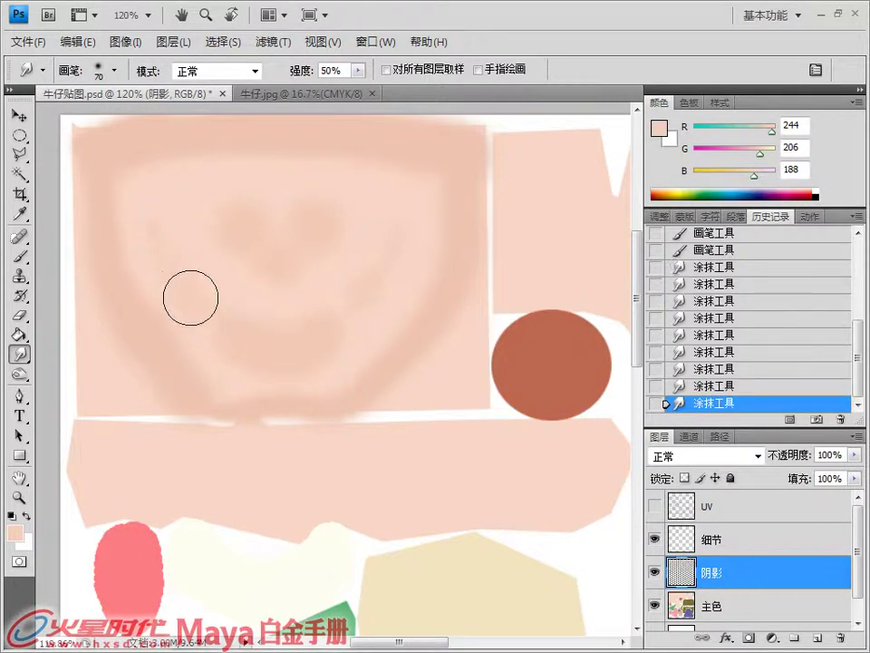
{"action": "mouse_move", "coordinate": [394, 303]}
{"action": "left_mouse_down"}
{"action": "mouse_move", "coordinate": [369, 297]}
{"action": "mouse_move", "coordinate": [401, 242]}
{"action": "left_mouse_up"}
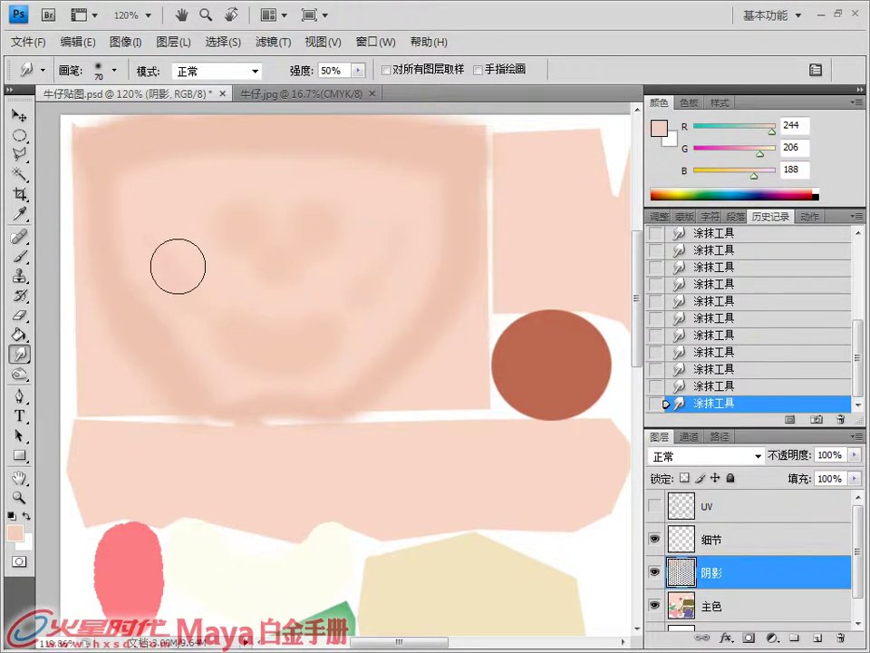
{"action": "mouse_move", "coordinate": [245, 352]}
{"action": "left_mouse_down"}
{"action": "mouse_move", "coordinate": [233, 332]}
{"action": "mouse_move", "coordinate": [317, 333]}
{"action": "left_mouse_up"}
{"action": "mouse_move", "coordinate": [244, 357]}
{"action": "left_mouse_down"}
{"action": "mouse_move", "coordinate": [308, 360]}
{"action": "mouse_move", "coordinate": [319, 332]}
{"action": "left_mouse_up"}
{"action": "left_click_drag", "start_coordinate": [280, 256], "coordinate": [239, 228]}
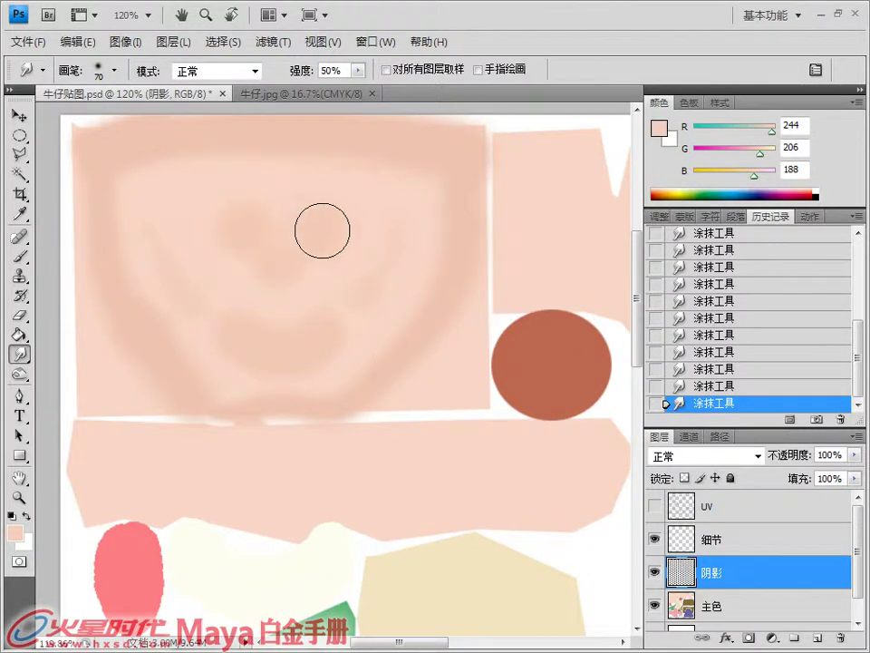
{"action": "left_click", "coordinate": [654, 513]}
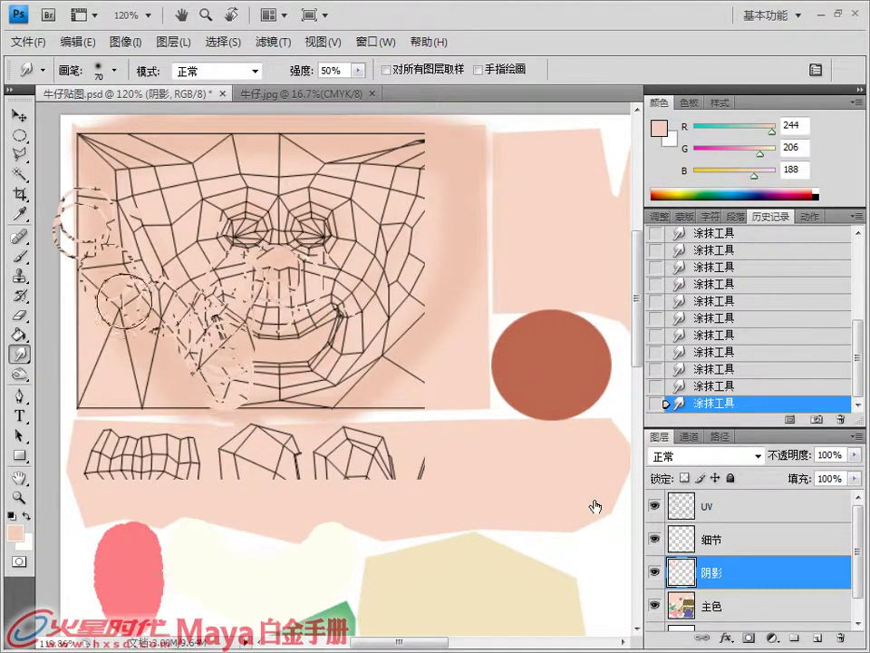
With the size 60 Brush and RGB 238, 195, 175, shade around the rectangular skin shell and the facing outer sides of both hands.
{"action": "key", "text": "b"}
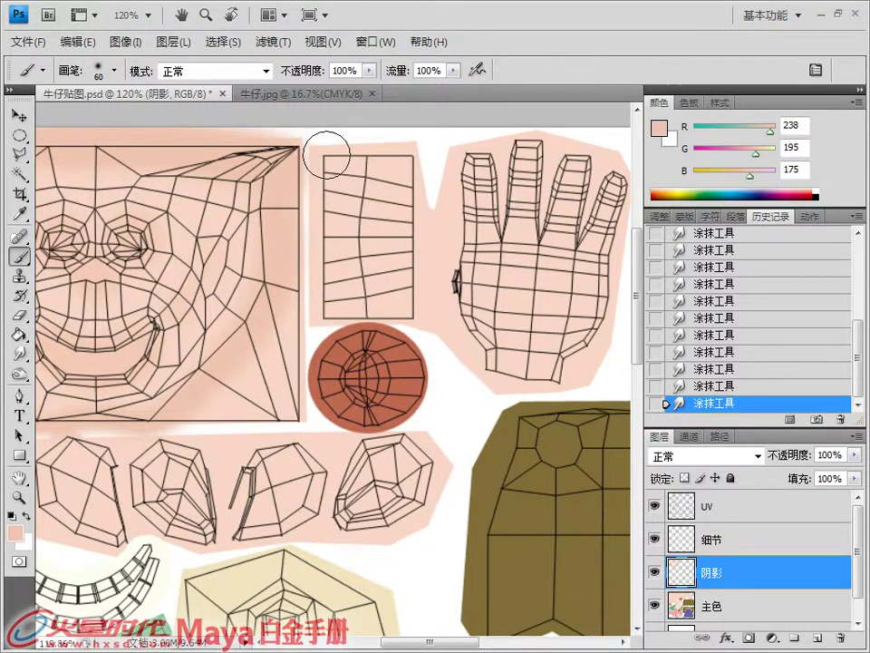
{"action": "mouse_move", "coordinate": [440, 177]}
{"action": "left_mouse_down"}
{"action": "mouse_move", "coordinate": [414, 154]}
{"action": "mouse_move", "coordinate": [410, 308]}
{"action": "left_mouse_up"}
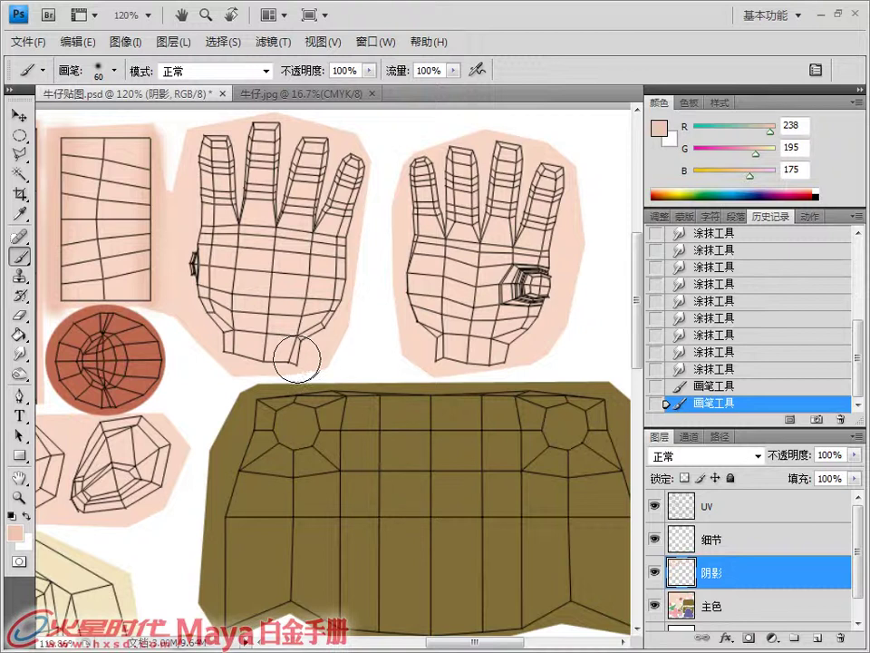
{"action": "mouse_move", "coordinate": [306, 340]}
{"action": "left_mouse_down"}
{"action": "mouse_move", "coordinate": [349, 285]}
{"action": "mouse_move", "coordinate": [346, 253]}
{"action": "mouse_move", "coordinate": [371, 144]}
{"action": "mouse_move", "coordinate": [406, 191]}
{"action": "mouse_move", "coordinate": [398, 311]}
{"action": "mouse_move", "coordinate": [426, 350]}
{"action": "mouse_move", "coordinate": [431, 345]}
{"action": "left_mouse_up"}
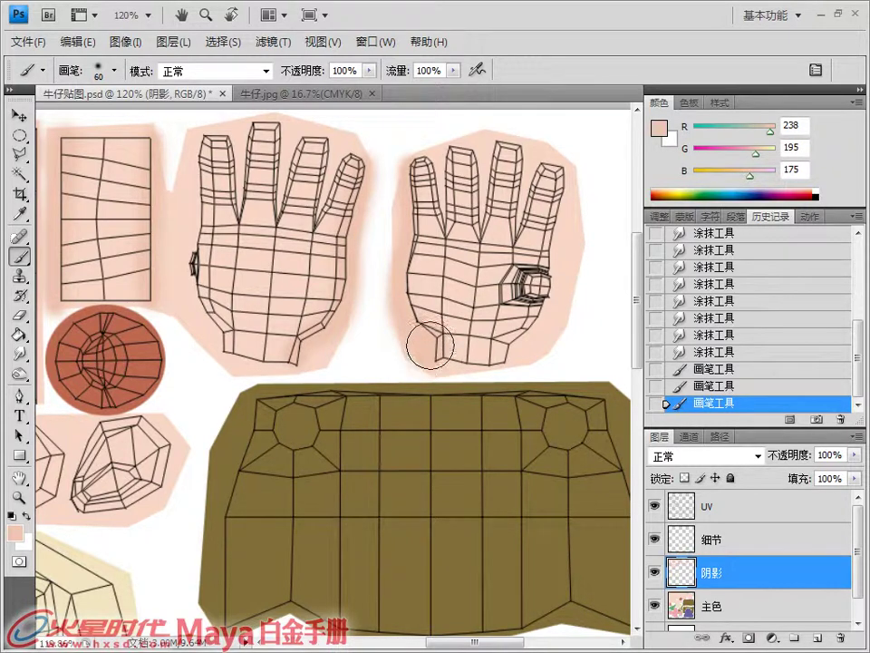
{"action": "left_click_drag", "start_coordinate": [402, 300], "coordinate": [397, 241]}
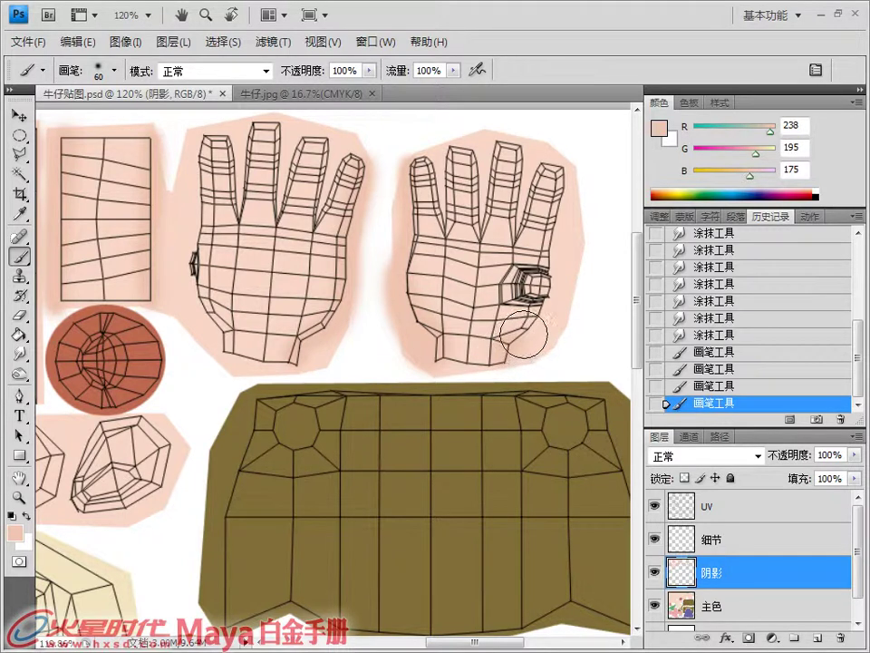
Shade around the thumb and fingers of the hand with the thumb, and along the fingertips and thumb-side edge of the other hand.
{"action": "mouse_move", "coordinate": [532, 325]}
{"action": "left_mouse_down"}
{"action": "mouse_move", "coordinate": [545, 311]}
{"action": "mouse_move", "coordinate": [560, 249]}
{"action": "mouse_move", "coordinate": [552, 269]}
{"action": "left_mouse_up"}
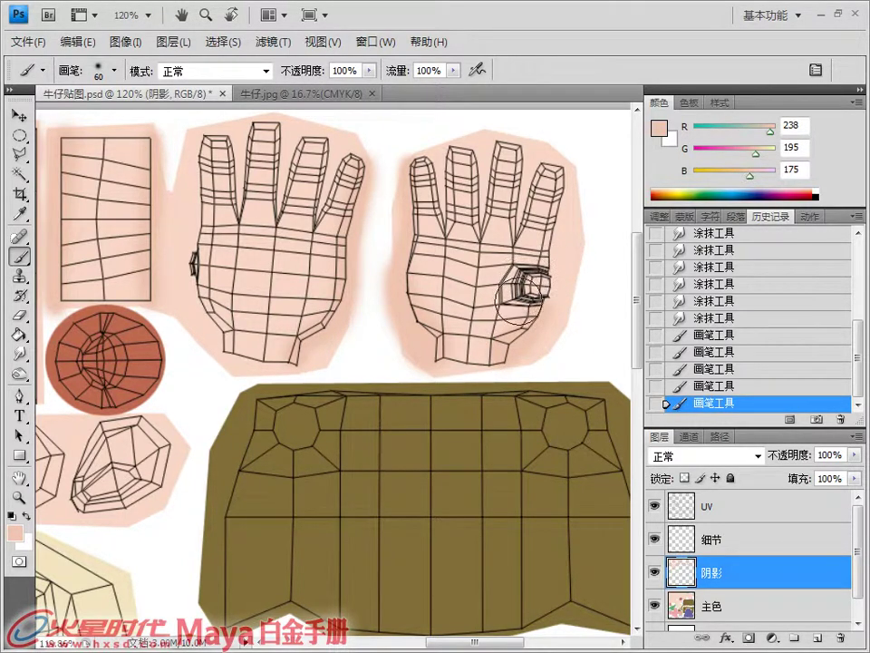
{"action": "mouse_move", "coordinate": [513, 282]}
{"action": "left_mouse_down"}
{"action": "mouse_move", "coordinate": [503, 290]}
{"action": "mouse_move", "coordinate": [547, 263]}
{"action": "left_mouse_up"}
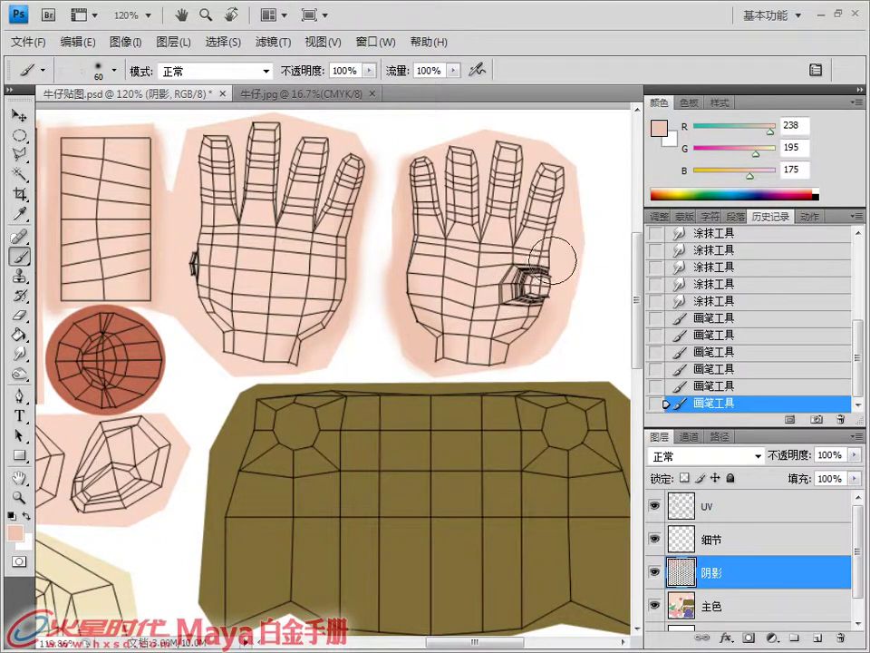
{"action": "mouse_move", "coordinate": [561, 210]}
{"action": "left_mouse_down"}
{"action": "mouse_move", "coordinate": [552, 153]}
{"action": "mouse_move", "coordinate": [533, 156]}
{"action": "mouse_move", "coordinate": [514, 224]}
{"action": "mouse_move", "coordinate": [525, 140]}
{"action": "mouse_move", "coordinate": [491, 130]}
{"action": "mouse_move", "coordinate": [478, 169]}
{"action": "mouse_move", "coordinate": [479, 205]}
{"action": "left_mouse_up"}
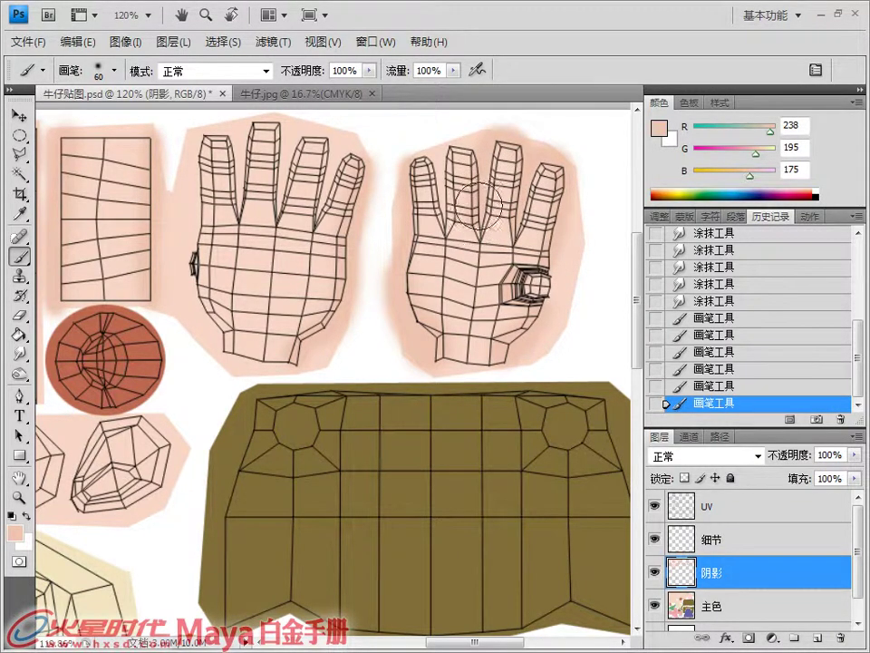
{"action": "mouse_move", "coordinate": [475, 147]}
{"action": "left_mouse_down"}
{"action": "mouse_move", "coordinate": [435, 159]}
{"action": "mouse_move", "coordinate": [443, 223]}
{"action": "mouse_move", "coordinate": [440, 173]}
{"action": "mouse_move", "coordinate": [419, 146]}
{"action": "mouse_move", "coordinate": [403, 160]}
{"action": "mouse_move", "coordinate": [359, 160]}
{"action": "mouse_move", "coordinate": [364, 169]}
{"action": "mouse_move", "coordinate": [342, 154]}
{"action": "mouse_move", "coordinate": [316, 220]}
{"action": "mouse_move", "coordinate": [329, 145]}
{"action": "mouse_move", "coordinate": [318, 129]}
{"action": "mouse_move", "coordinate": [293, 142]}
{"action": "mouse_move", "coordinate": [277, 203]}
{"action": "mouse_move", "coordinate": [281, 126]}
{"action": "mouse_move", "coordinate": [257, 116]}
{"action": "mouse_move", "coordinate": [240, 134]}
{"action": "mouse_move", "coordinate": [241, 204]}
{"action": "mouse_move", "coordinate": [259, 134]}
{"action": "mouse_move", "coordinate": [245, 149]}
{"action": "mouse_move", "coordinate": [239, 206]}
{"action": "mouse_move", "coordinate": [238, 152]}
{"action": "mouse_move", "coordinate": [225, 124]}
{"action": "mouse_move", "coordinate": [198, 133]}
{"action": "mouse_move", "coordinate": [192, 219]}
{"action": "mouse_move", "coordinate": [194, 146]}
{"action": "left_mouse_up"}
{"action": "mouse_move", "coordinate": [192, 202]}
{"action": "left_mouse_down"}
{"action": "mouse_move", "coordinate": [180, 215]}
{"action": "mouse_move", "coordinate": [179, 253]}
{"action": "mouse_move", "coordinate": [204, 322]}
{"action": "left_mouse_up"}
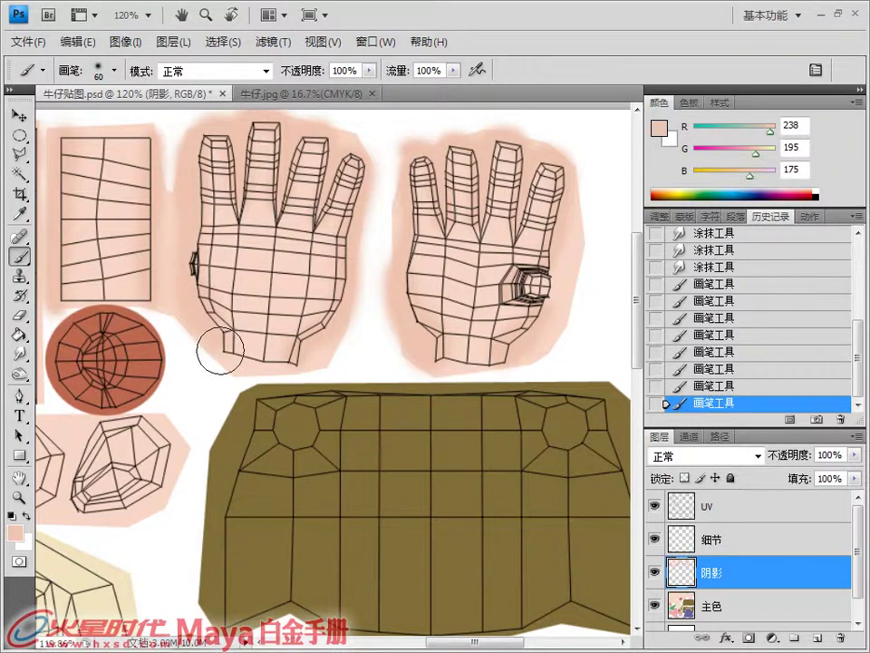
Shade the ear shells in the row beneath the face and brush around the nose shell's edges with RGB 238, 195, 175.
{"action": "mouse_move", "coordinate": [297, 304]}
{"action": "left_mouse_down"}
{"action": "mouse_move", "coordinate": [296, 321]}
{"action": "mouse_move", "coordinate": [355, 311]}
{"action": "mouse_move", "coordinate": [421, 324]}
{"action": "mouse_move", "coordinate": [395, 333]}
{"action": "left_mouse_up"}
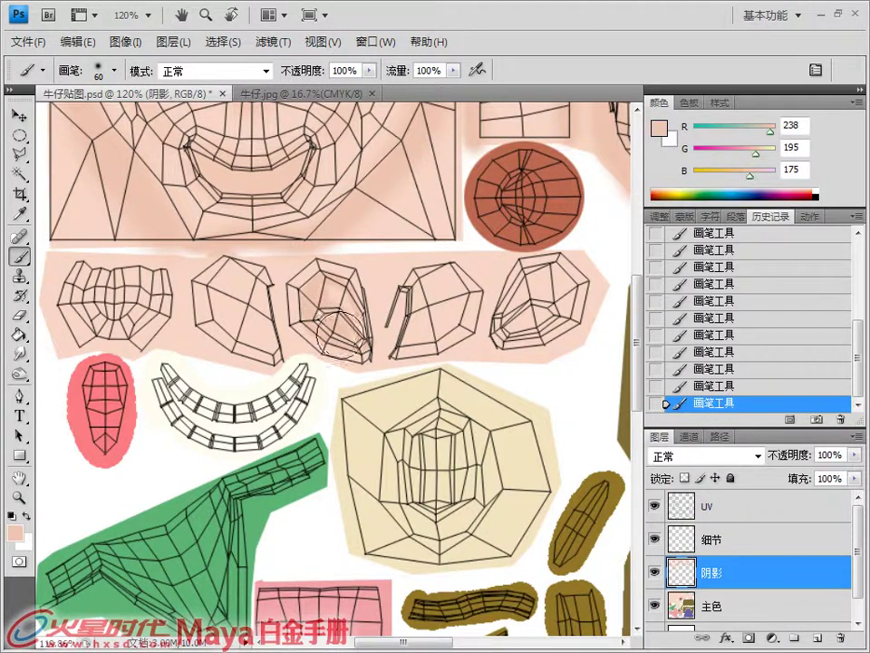
{"action": "left_click_drag", "start_coordinate": [341, 324], "coordinate": [358, 298]}
{"action": "mouse_move", "coordinate": [518, 279]}
{"action": "left_mouse_down"}
{"action": "mouse_move", "coordinate": [503, 319]}
{"action": "mouse_move", "coordinate": [532, 270]}
{"action": "mouse_move", "coordinate": [559, 277]}
{"action": "mouse_move", "coordinate": [566, 307]}
{"action": "mouse_move", "coordinate": [545, 326]}
{"action": "mouse_move", "coordinate": [505, 335]}
{"action": "mouse_move", "coordinate": [513, 307]}
{"action": "mouse_move", "coordinate": [550, 300]}
{"action": "mouse_move", "coordinate": [537, 318]}
{"action": "mouse_move", "coordinate": [507, 326]}
{"action": "mouse_move", "coordinate": [532, 311]}
{"action": "mouse_move", "coordinate": [502, 331]}
{"action": "mouse_move", "coordinate": [526, 324]}
{"action": "mouse_move", "coordinate": [516, 308]}
{"action": "mouse_move", "coordinate": [542, 302]}
{"action": "mouse_move", "coordinate": [538, 322]}
{"action": "mouse_move", "coordinate": [510, 314]}
{"action": "left_mouse_up"}
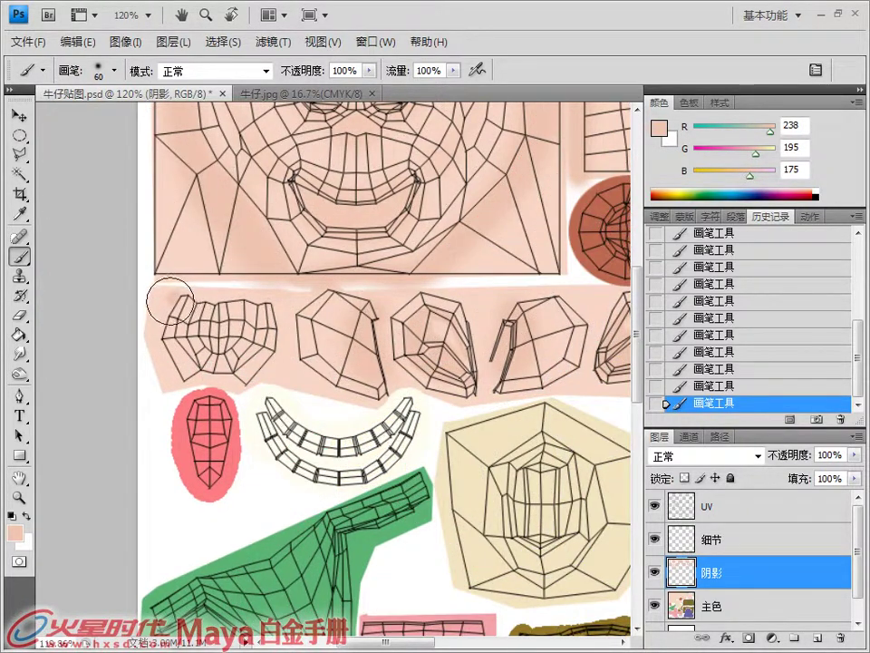
{"action": "mouse_move", "coordinate": [171, 301]}
{"action": "left_mouse_down"}
{"action": "mouse_move", "coordinate": [163, 357]}
{"action": "mouse_move", "coordinate": [180, 381]}
{"action": "left_mouse_up"}
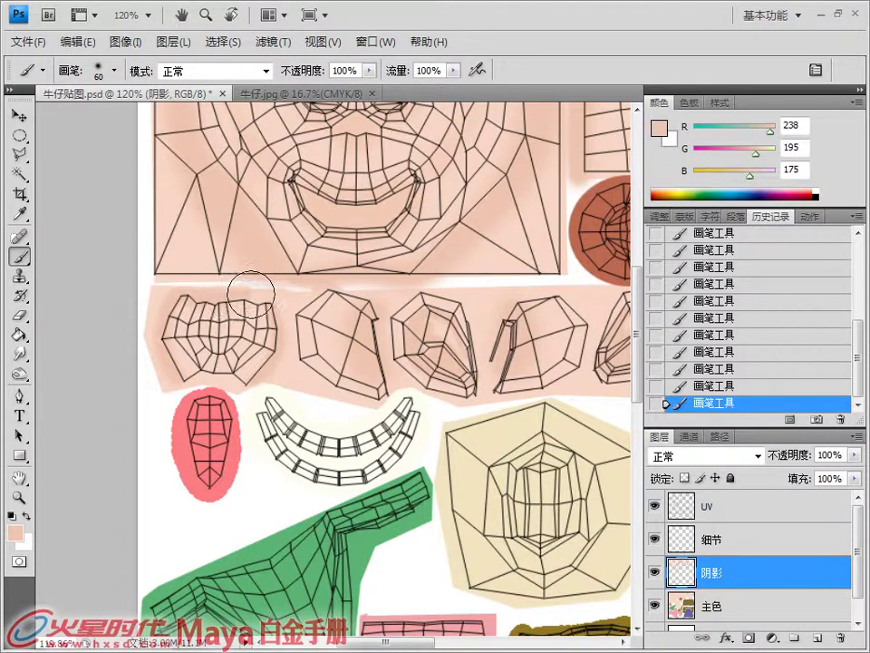
{"action": "left_click_drag", "start_coordinate": [383, 350], "coordinate": [267, 359]}
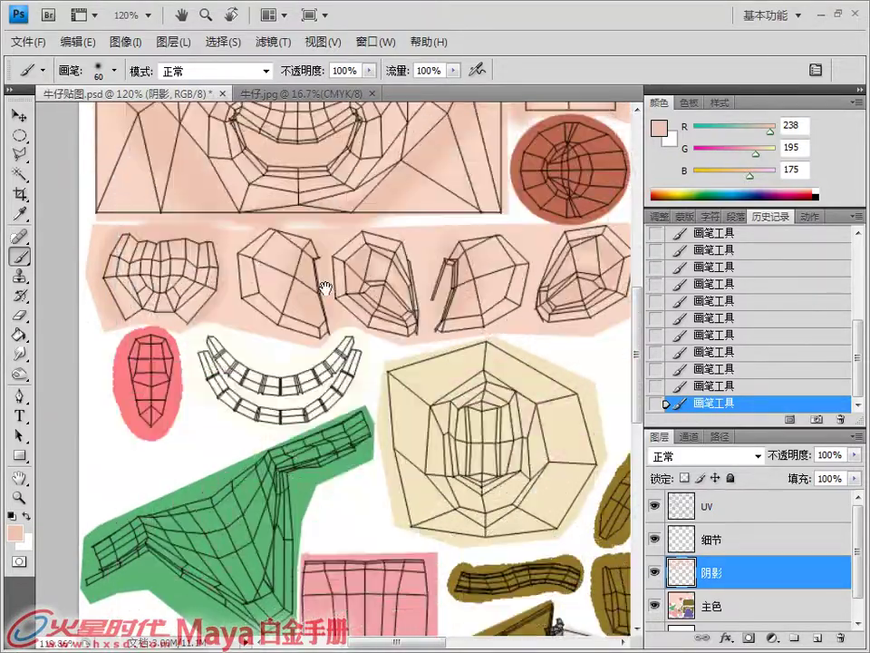
Sample the light skin tone from the face and adjust it to a pinker brush colour, RGB 245, 198, 187.
{"action": "left_click_drag", "start_coordinate": [222, 173], "coordinate": [262, 316]}
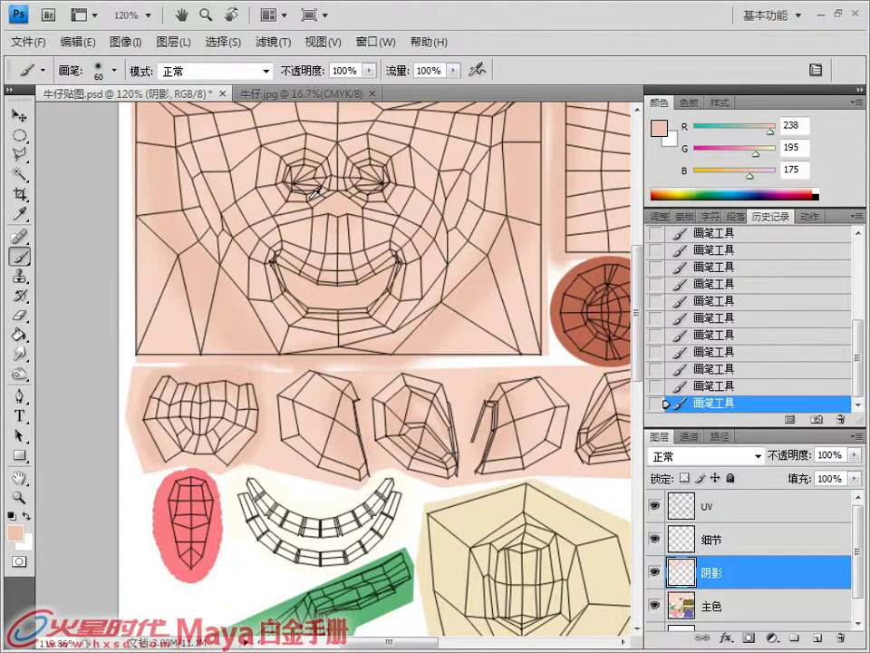
{"action": "left_click", "coordinate": [247, 145], "text": "alt"}
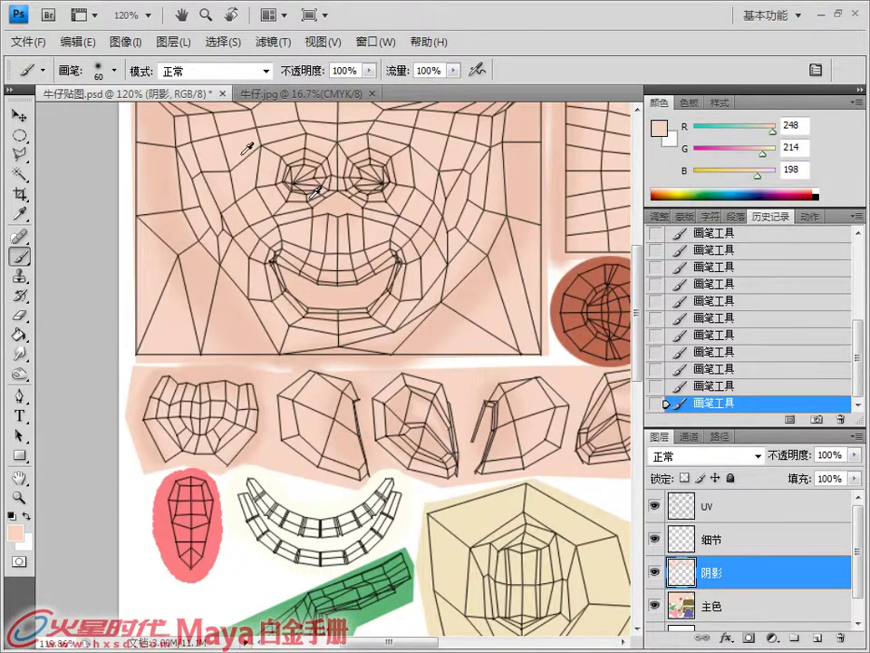
{"action": "left_click", "coordinate": [15, 531]}
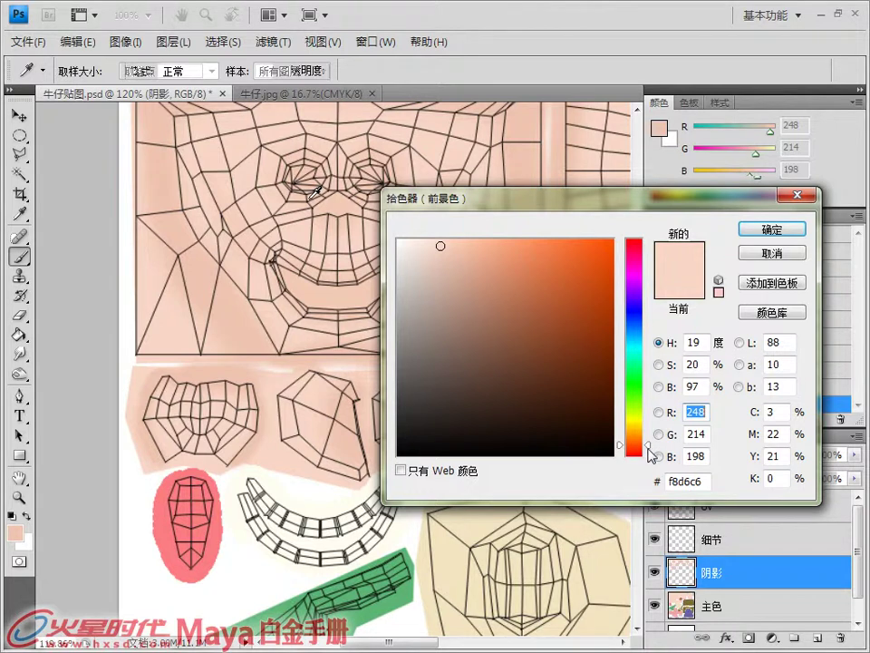
{"action": "left_click", "coordinate": [650, 451]}
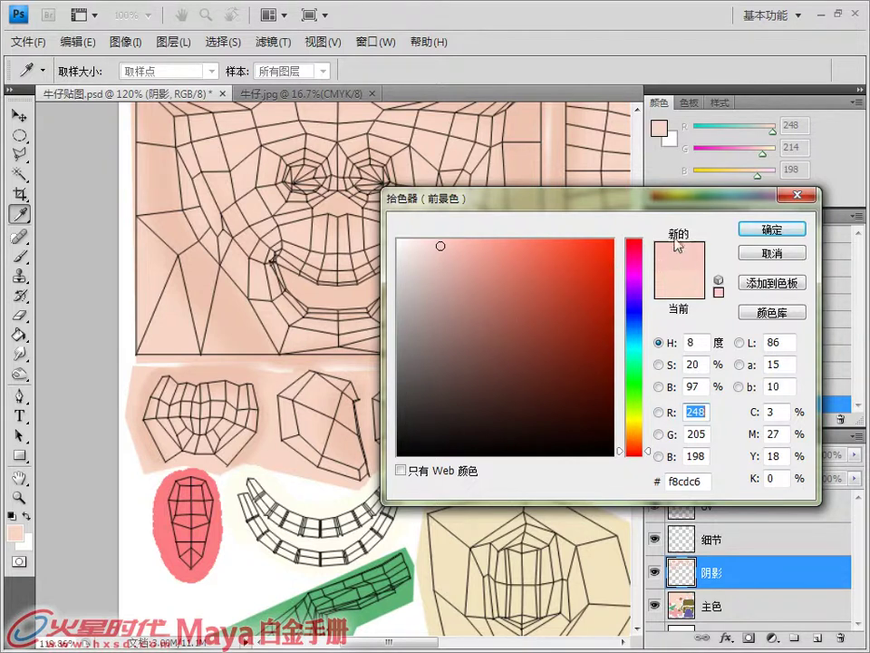
{"action": "left_click", "coordinate": [766, 234]}
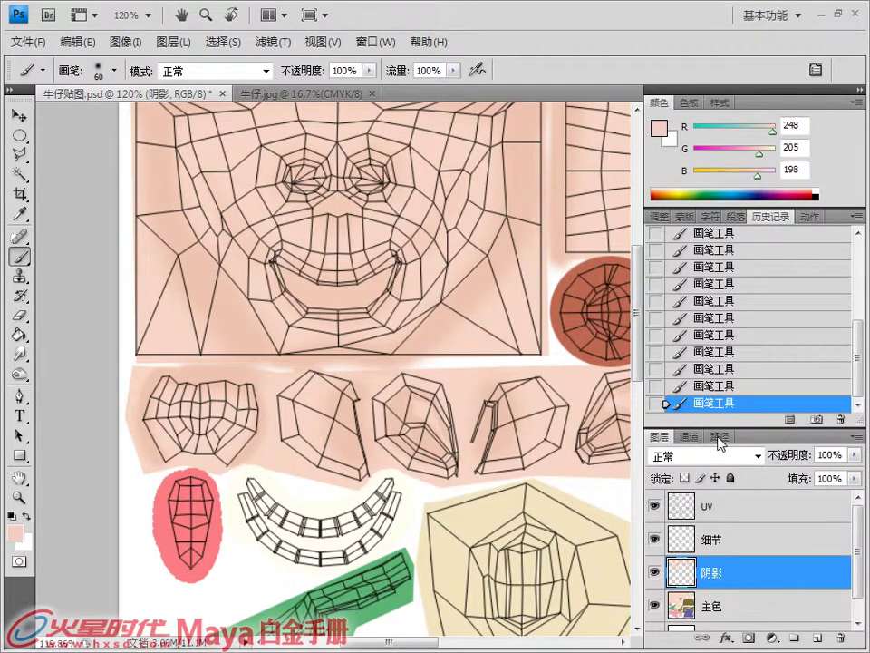
{"action": "left_click", "coordinate": [653, 507]}
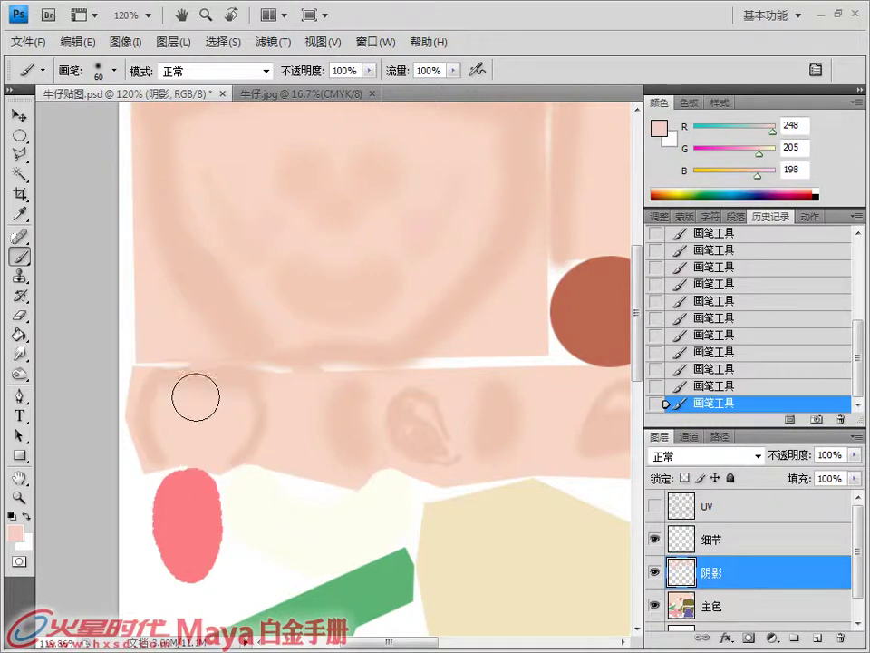
{"action": "left_click", "coordinate": [655, 511]}
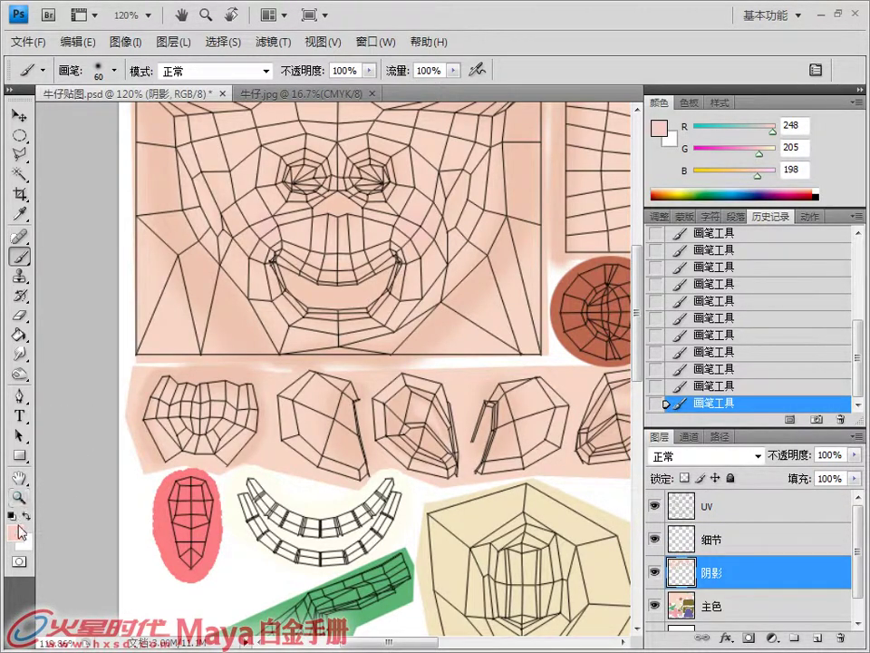
{"action": "left_click", "coordinate": [16, 531]}
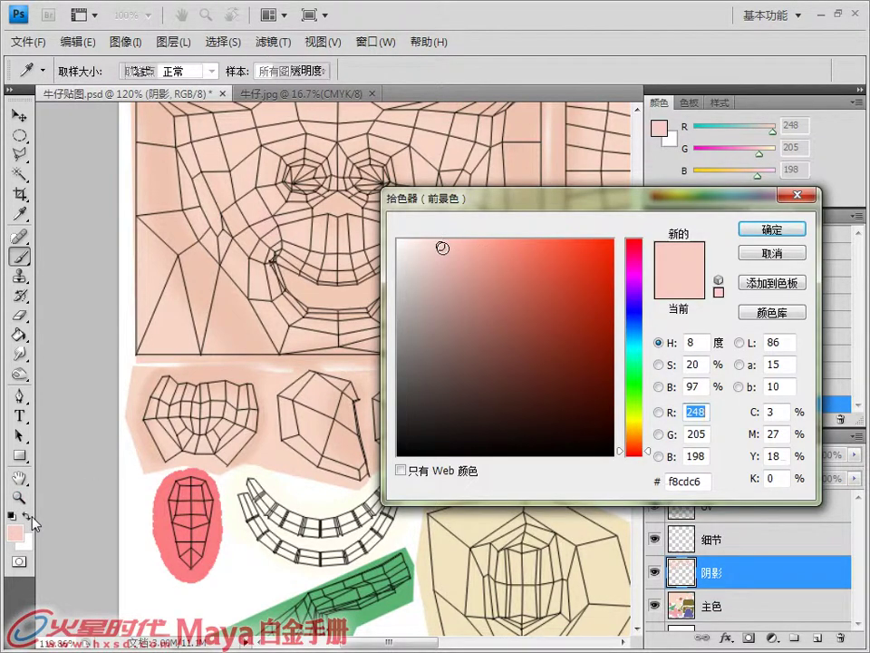
{"action": "left_click", "coordinate": [447, 247]}
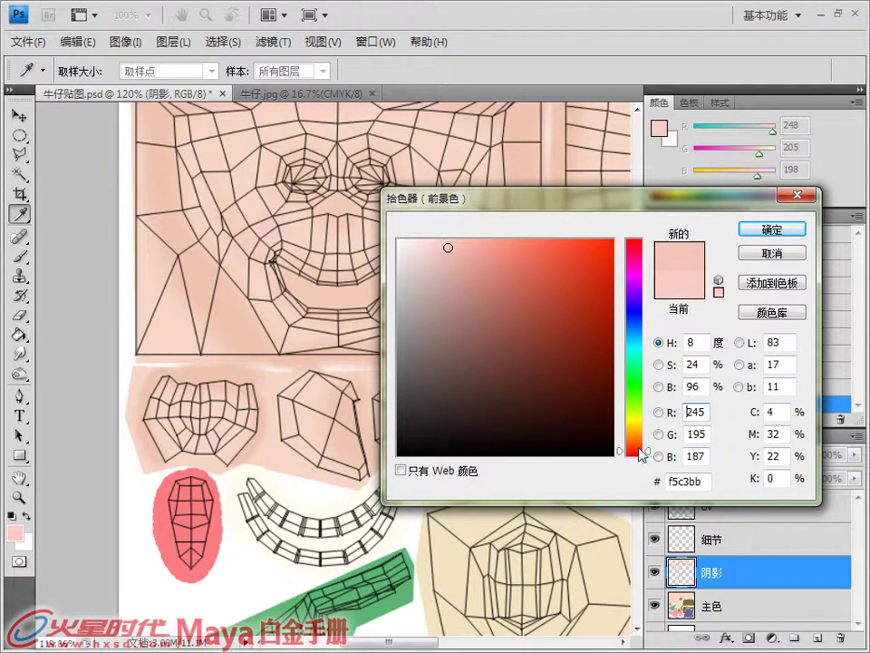
{"action": "left_click", "coordinate": [772, 230]}
With the UV layer hidden, brush pink blush on the nose shell and both cheeks, and smudge the cheeks at size 70 and 50% strength.
{"action": "left_click", "coordinate": [656, 510]}
{"action": "key", "text": "b"}
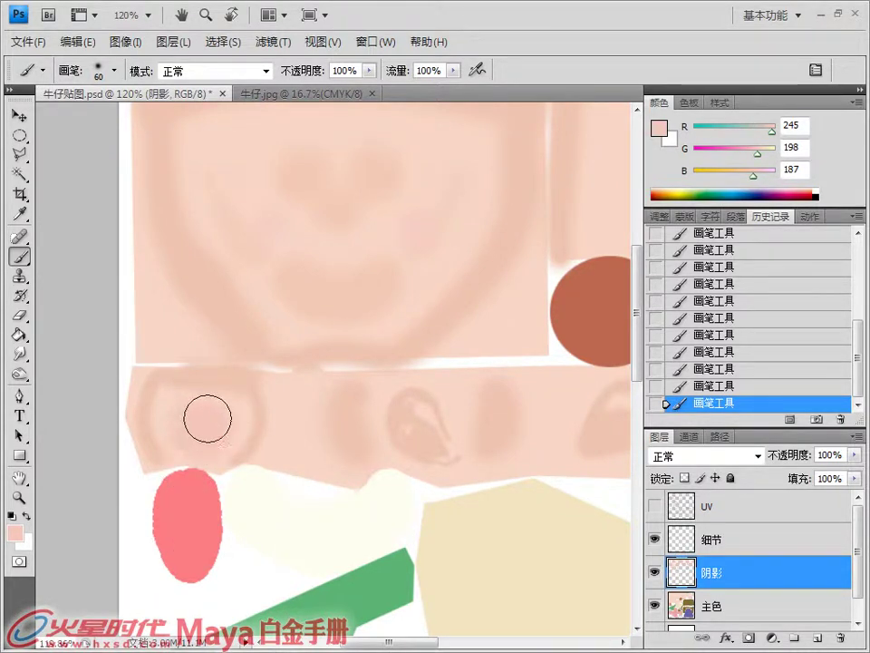
{"action": "left_click_drag", "start_coordinate": [189, 444], "coordinate": [197, 419]}
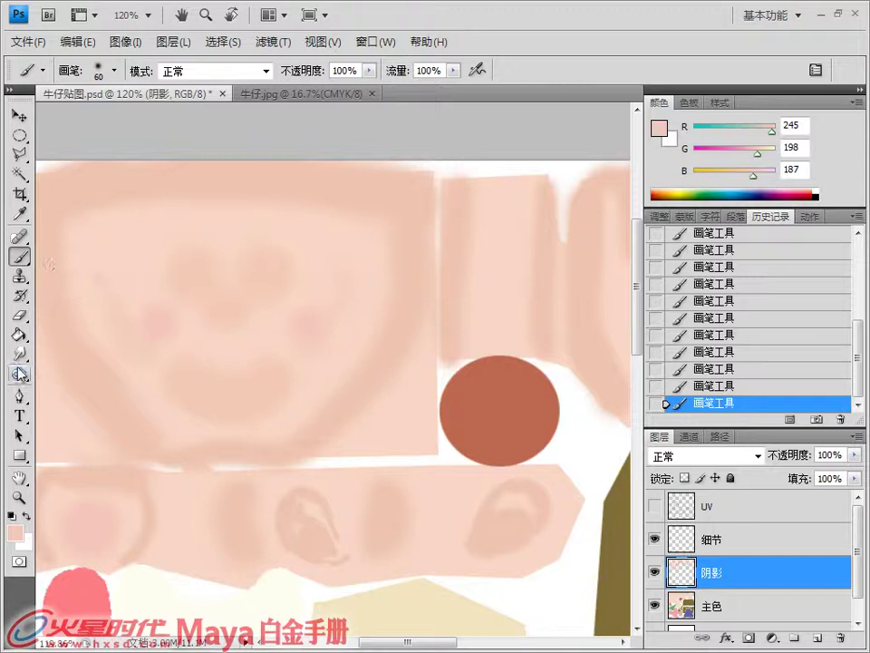
{"action": "key", "text": "r"}
{"action": "mouse_move", "coordinate": [157, 319]}
{"action": "left_mouse_down"}
{"action": "mouse_move", "coordinate": [150, 305]}
{"action": "mouse_move", "coordinate": [170, 335]}
{"action": "left_mouse_up"}
{"action": "mouse_move", "coordinate": [313, 328]}
{"action": "left_mouse_down"}
{"action": "mouse_move", "coordinate": [298, 325]}
{"action": "mouse_move", "coordinate": [313, 305]}
{"action": "mouse_move", "coordinate": [288, 341]}
{"action": "left_mouse_up"}
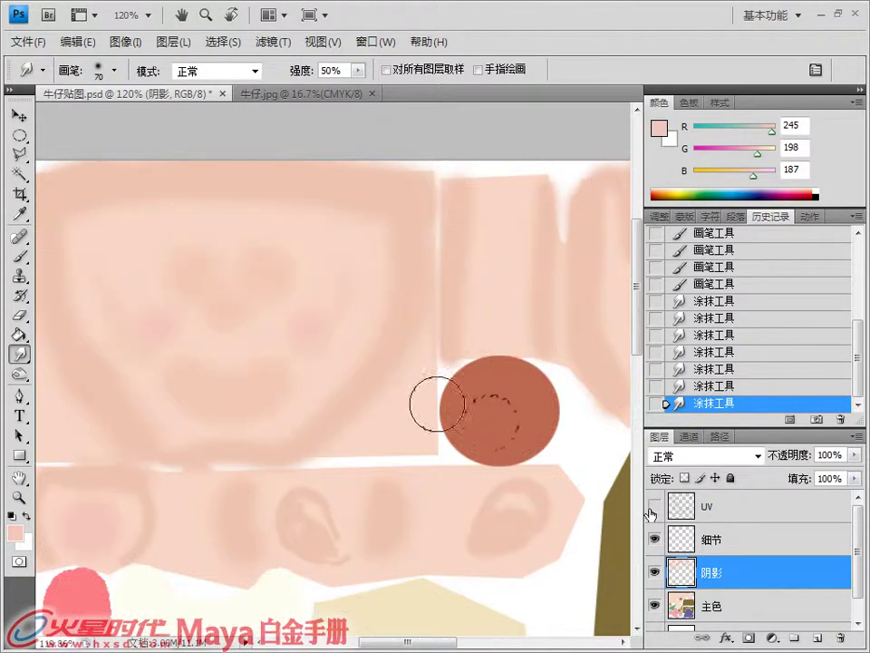
Show the UV layer again and return to the size 60 Brush.
{"action": "left_click", "coordinate": [651, 512]}
{"action": "left_click", "coordinate": [651, 512]}
{"action": "left_click", "coordinate": [651, 512]}
{"action": "left_click", "coordinate": [651, 512]}
{"action": "left_click", "coordinate": [651, 512]}
{"action": "left_click", "coordinate": [651, 513]}
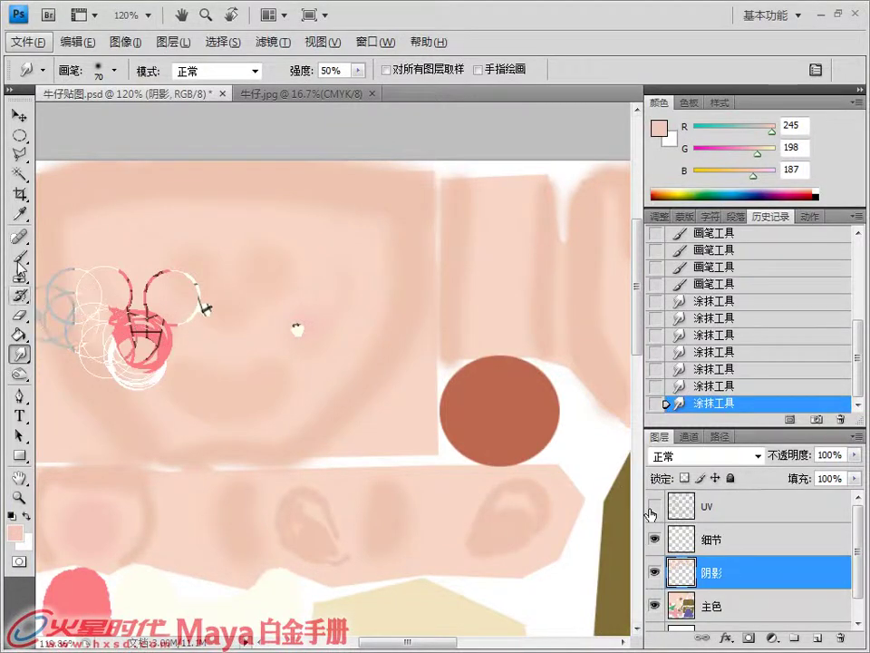
{"action": "key", "text": "b"}
{"action": "key", "text": "r"}
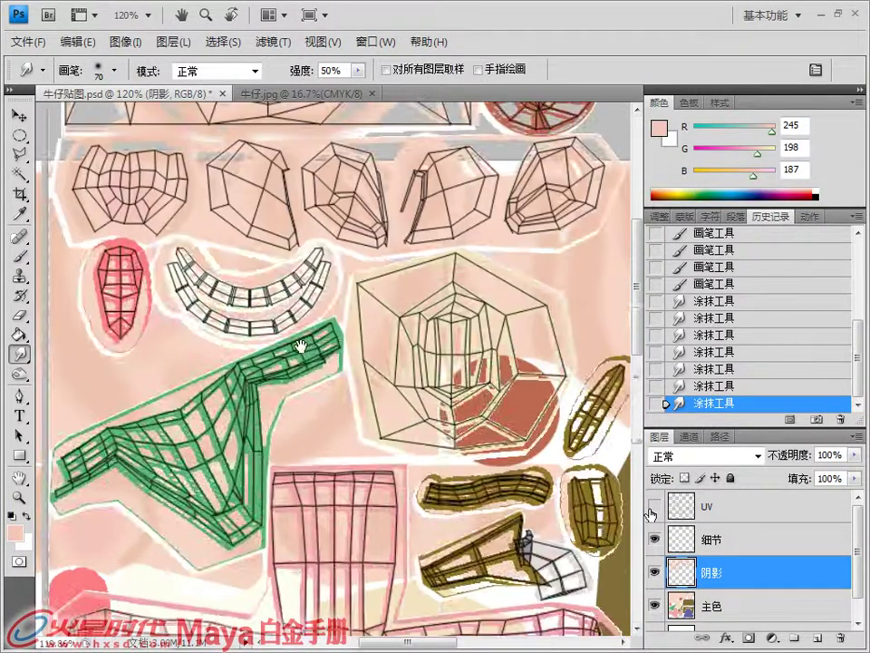
{"action": "key", "text": "b"}
{"action": "left_click_drag", "start_coordinate": [175, 299], "coordinate": [192, 306]}
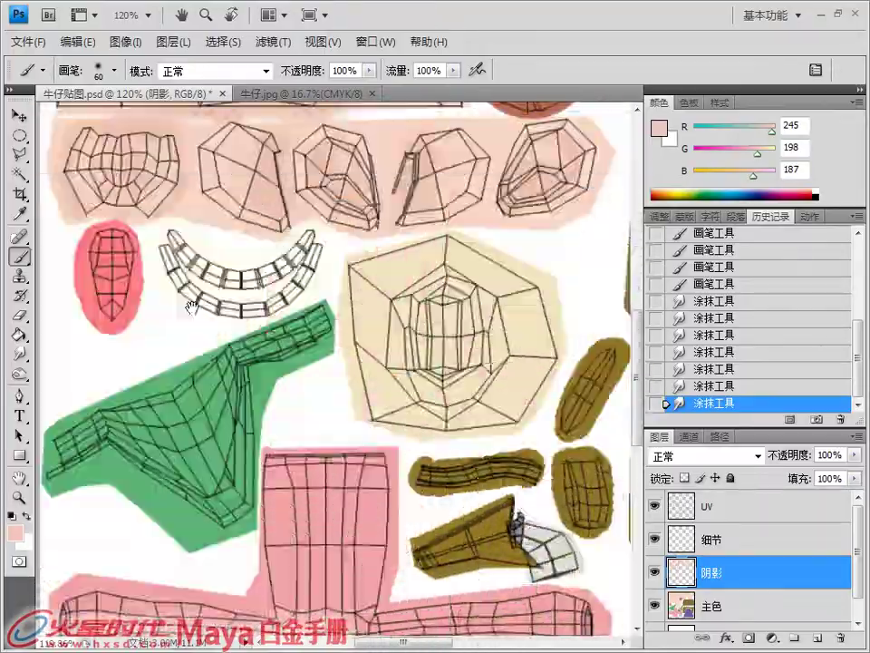
Examine the cowboy's hat colouring in the reference image 牛仔.jpg and return to 牛仔贴图.psd.
{"action": "left_click", "coordinate": [303, 93]}
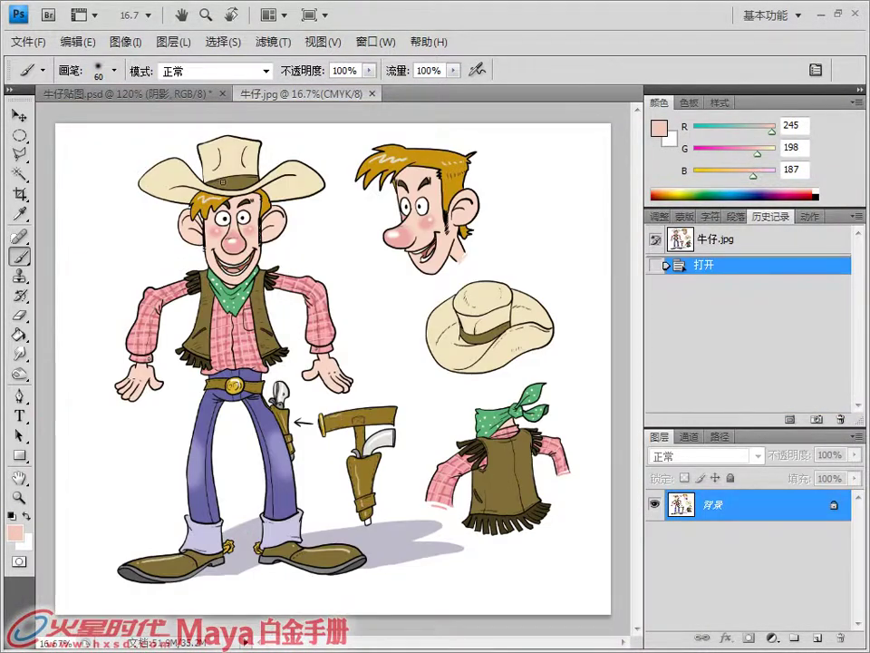
{"action": "left_click", "coordinate": [208, 94]}
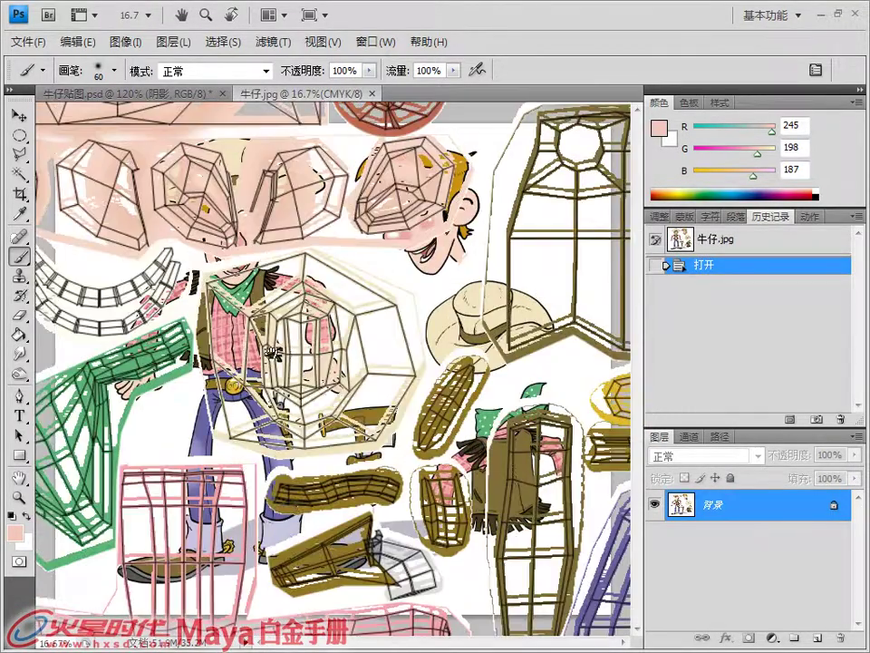
{"action": "key", "text": "ctrl+Tab"}
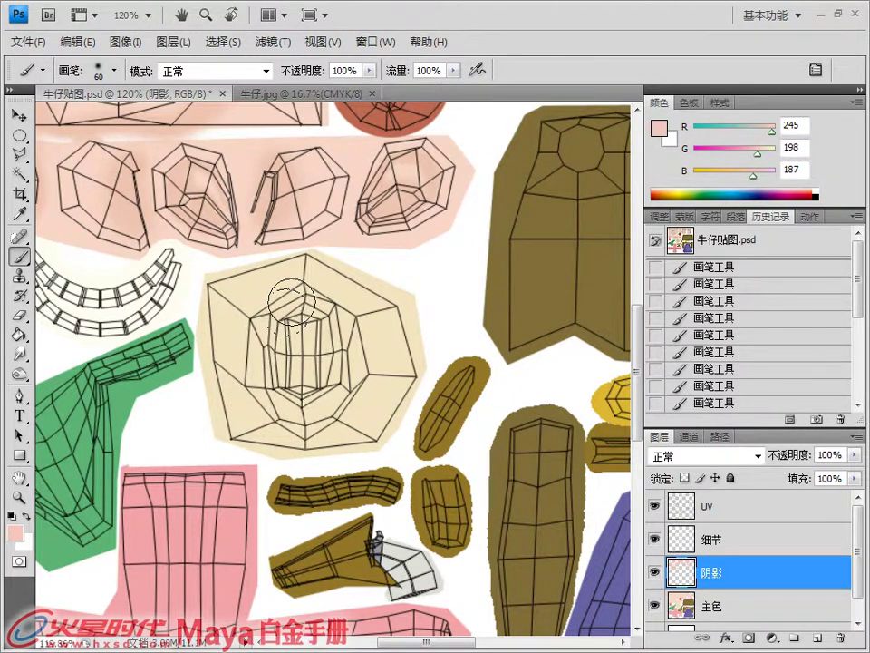
Sample the hat's beige, darken it to RGB 226, 208, 160, and shade around the hat shell's outer edge and its crown.
{"action": "left_click", "coordinate": [334, 290], "text": "alt"}
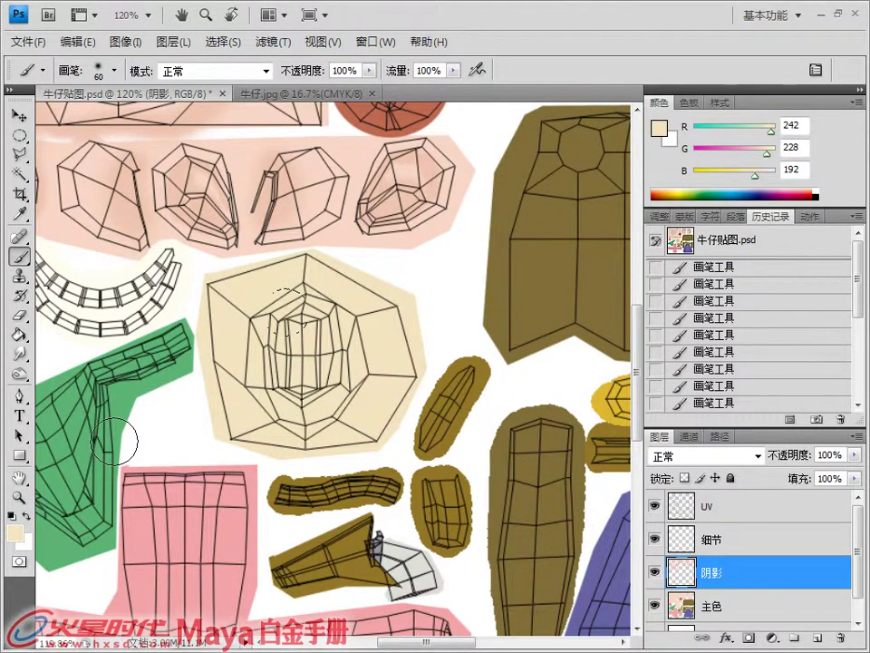
{"action": "left_click", "coordinate": [15, 533]}
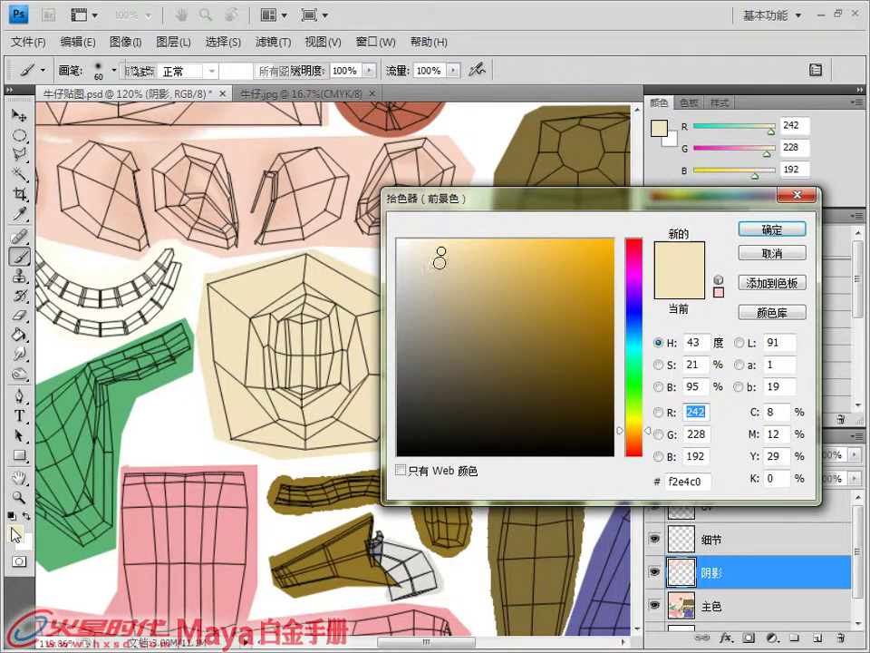
{"action": "left_click", "coordinate": [452, 259]}
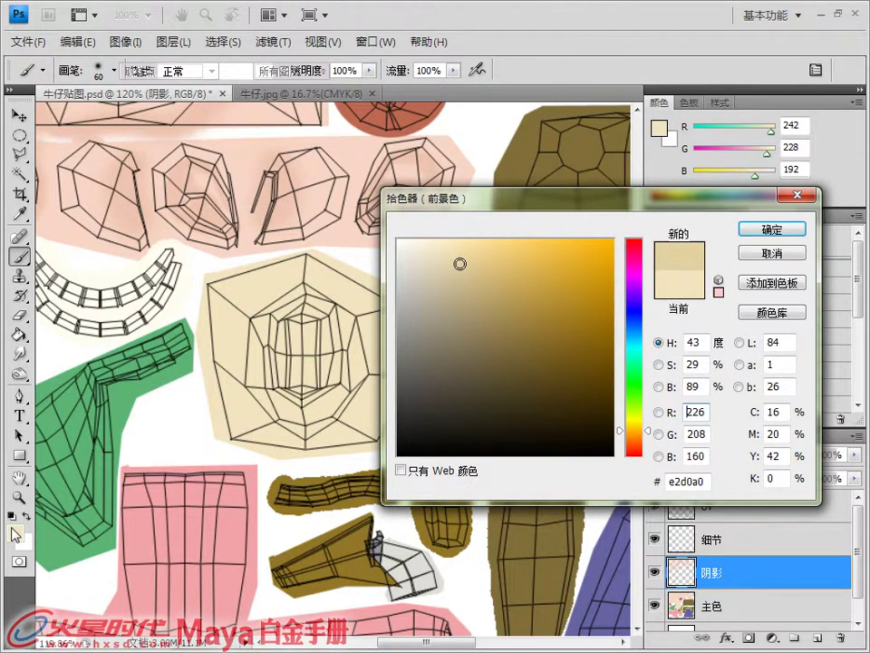
{"action": "left_click", "coordinate": [767, 230]}
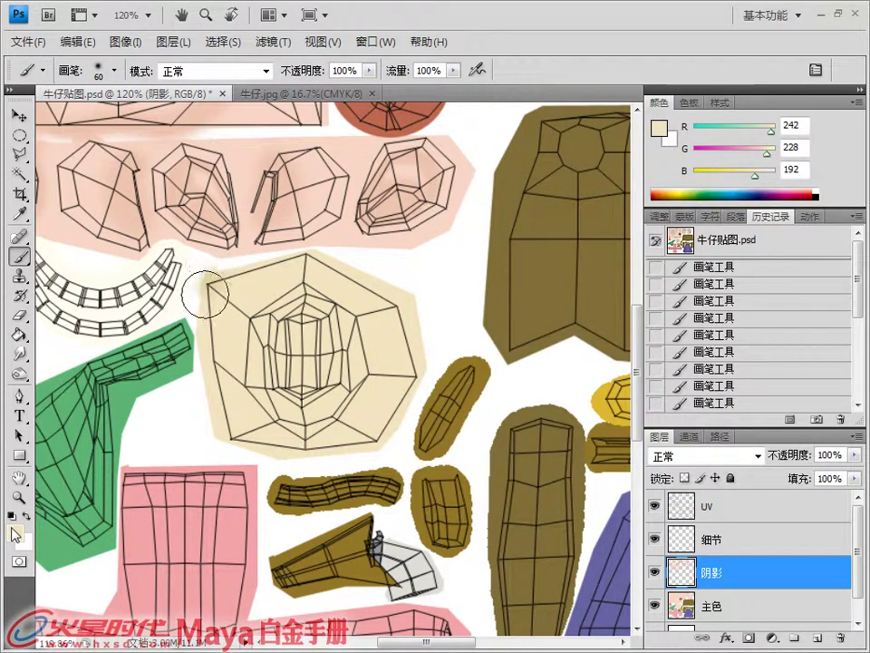
{"action": "mouse_move", "coordinate": [209, 353]}
{"action": "left_mouse_down"}
{"action": "mouse_move", "coordinate": [214, 411]}
{"action": "mouse_move", "coordinate": [243, 450]}
{"action": "mouse_move", "coordinate": [327, 450]}
{"action": "mouse_move", "coordinate": [383, 425]}
{"action": "mouse_move", "coordinate": [408, 398]}
{"action": "mouse_move", "coordinate": [416, 356]}
{"action": "mouse_move", "coordinate": [406, 302]}
{"action": "mouse_move", "coordinate": [389, 291]}
{"action": "mouse_move", "coordinate": [411, 330]}
{"action": "mouse_move", "coordinate": [393, 288]}
{"action": "mouse_move", "coordinate": [343, 263]}
{"action": "mouse_move", "coordinate": [403, 296]}
{"action": "mouse_move", "coordinate": [335, 258]}
{"action": "mouse_move", "coordinate": [301, 253]}
{"action": "mouse_move", "coordinate": [207, 278]}
{"action": "mouse_move", "coordinate": [235, 284]}
{"action": "left_mouse_up"}
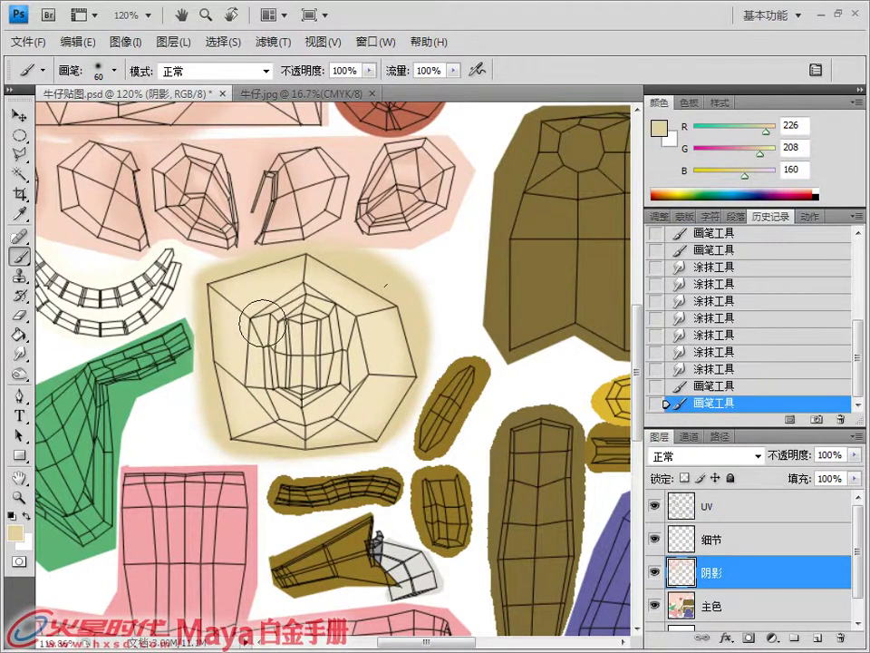
{"action": "mouse_move", "coordinate": [264, 328]}
{"action": "left_mouse_down"}
{"action": "mouse_move", "coordinate": [259, 365]}
{"action": "mouse_move", "coordinate": [276, 413]}
{"action": "mouse_move", "coordinate": [323, 410]}
{"action": "mouse_move", "coordinate": [349, 364]}
{"action": "mouse_move", "coordinate": [348, 336]}
{"action": "mouse_move", "coordinate": [316, 293]}
{"action": "mouse_move", "coordinate": [270, 308]}
{"action": "mouse_move", "coordinate": [255, 334]}
{"action": "mouse_move", "coordinate": [261, 394]}
{"action": "mouse_move", "coordinate": [295, 424]}
{"action": "mouse_move", "coordinate": [320, 413]}
{"action": "mouse_move", "coordinate": [353, 339]}
{"action": "left_mouse_up"}
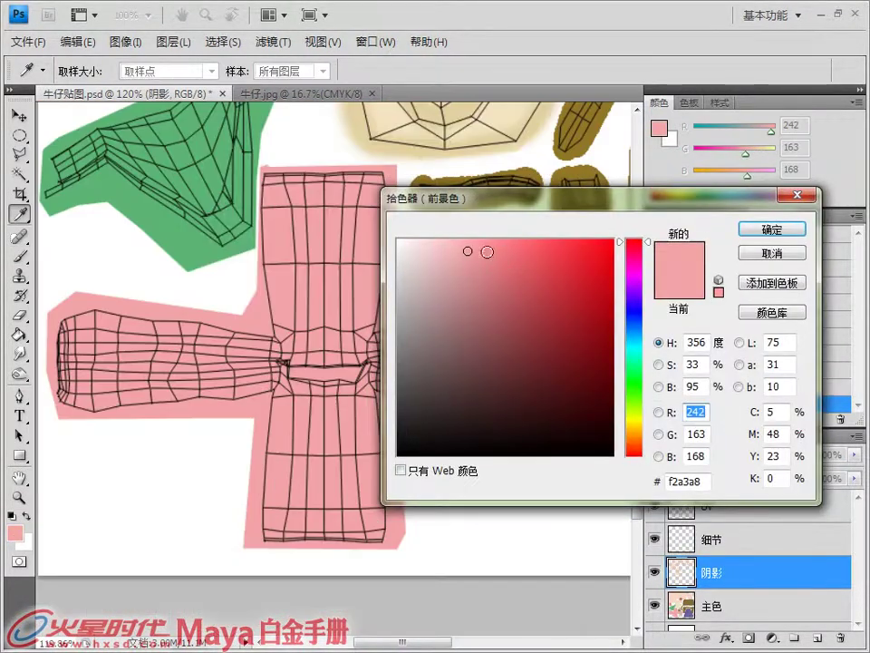
Set the brush colour to RGB 229, 140, 146 and shade the cuff and shoulder ends of both pink shirt sleeves.
{"action": "left_click_drag", "start_coordinate": [470, 252], "coordinate": [481, 261]}
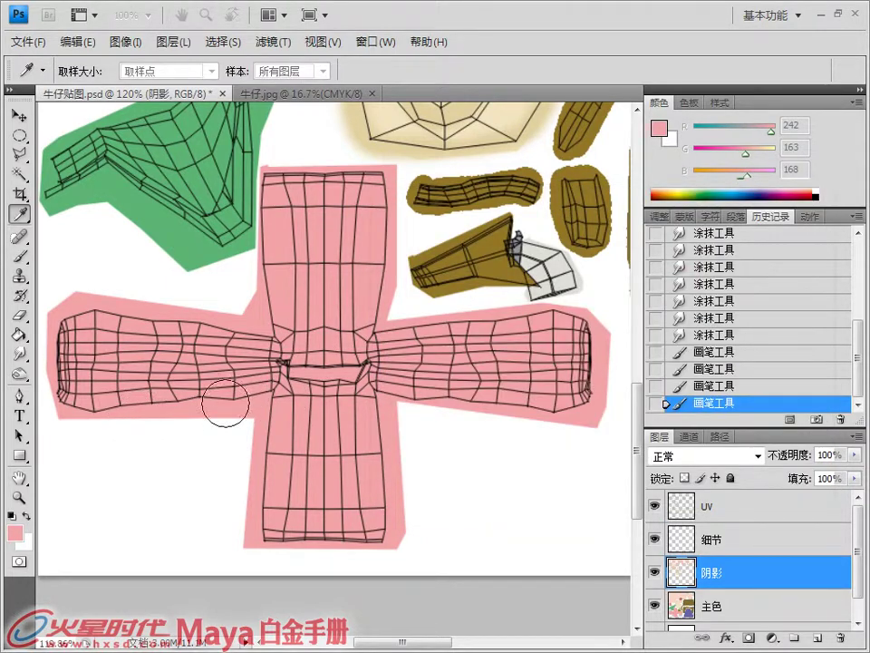
{"action": "left_click", "coordinate": [260, 330], "text": "alt"}
{"action": "left_click_drag", "start_coordinate": [262, 330], "coordinate": [268, 404]}
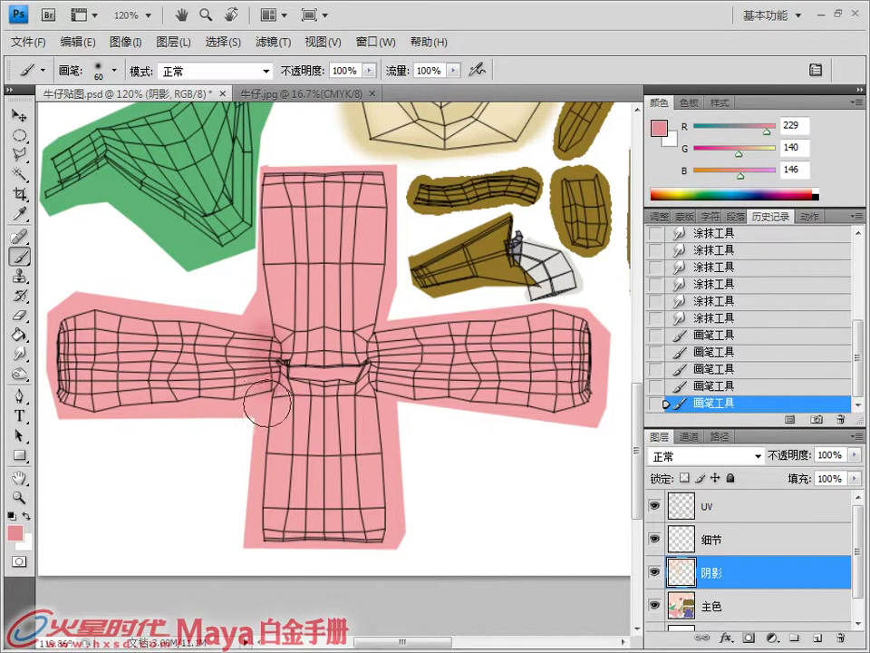
{"action": "mouse_move", "coordinate": [95, 332]}
{"action": "left_mouse_down"}
{"action": "mouse_move", "coordinate": [64, 311]}
{"action": "mouse_move", "coordinate": [55, 389]}
{"action": "mouse_move", "coordinate": [70, 413]}
{"action": "mouse_move", "coordinate": [61, 356]}
{"action": "left_mouse_up"}
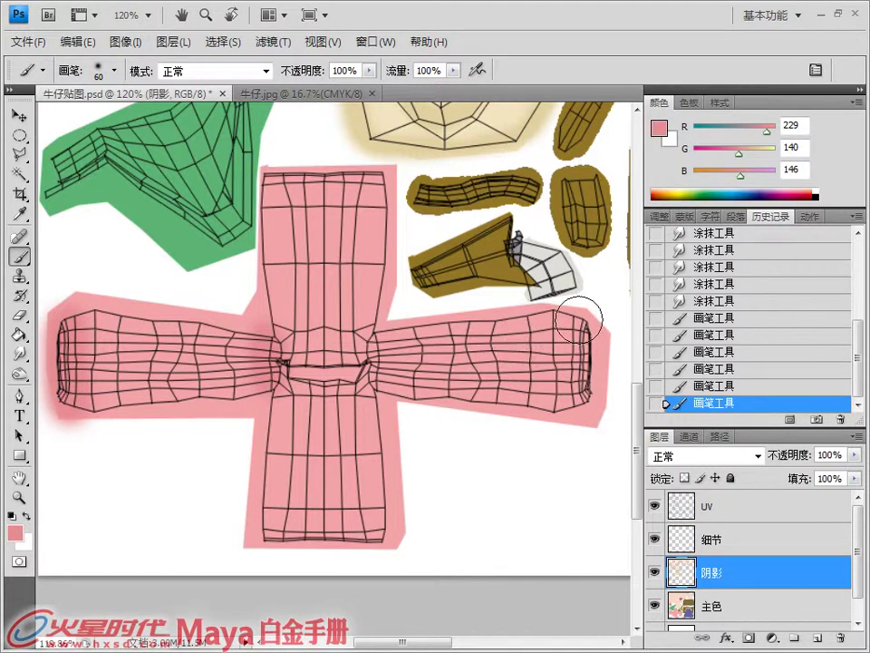
{"action": "left_click_drag", "start_coordinate": [583, 321], "coordinate": [580, 398]}
{"action": "left_click_drag", "start_coordinate": [379, 341], "coordinate": [382, 395]}
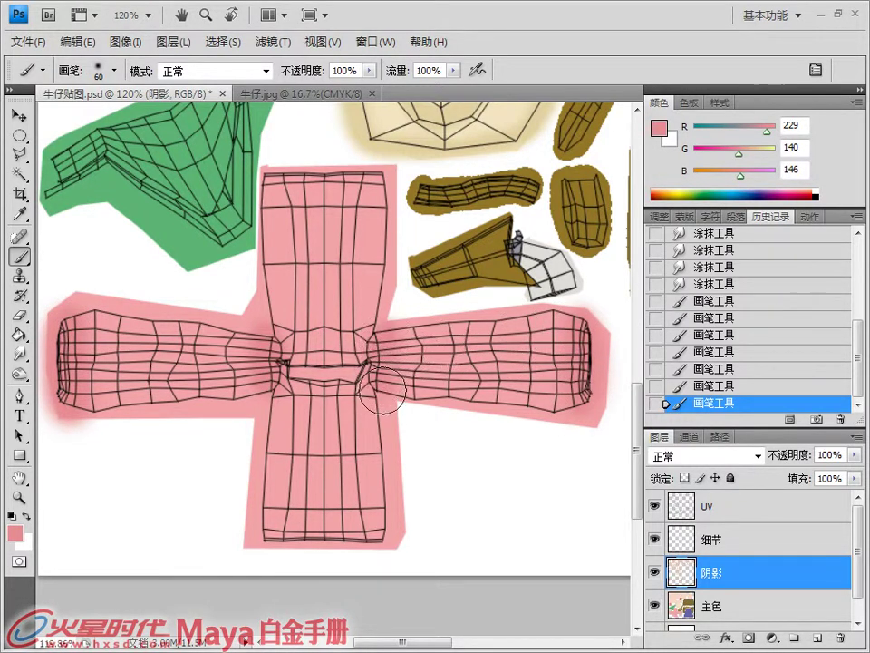
Deepen the pink shading around the shirt's armpit corners and shade along both hem ends of the torso shell.
{"action": "mouse_move", "coordinate": [382, 338]}
{"action": "left_mouse_down"}
{"action": "mouse_move", "coordinate": [403, 440]}
{"action": "mouse_move", "coordinate": [372, 402]}
{"action": "left_mouse_up"}
{"action": "mouse_move", "coordinate": [292, 393]}
{"action": "left_mouse_down"}
{"action": "mouse_move", "coordinate": [274, 385]}
{"action": "mouse_move", "coordinate": [261, 405]}
{"action": "left_mouse_up"}
{"action": "left_click_drag", "start_coordinate": [288, 339], "coordinate": [265, 324]}
{"action": "left_click", "coordinate": [388, 316]}
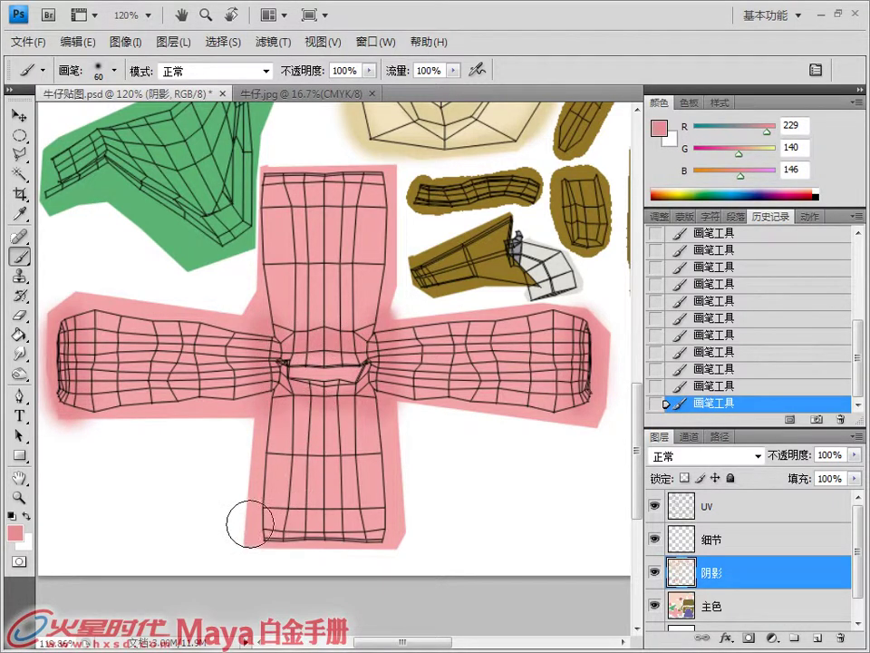
{"action": "left_click_drag", "start_coordinate": [311, 550], "coordinate": [386, 540]}
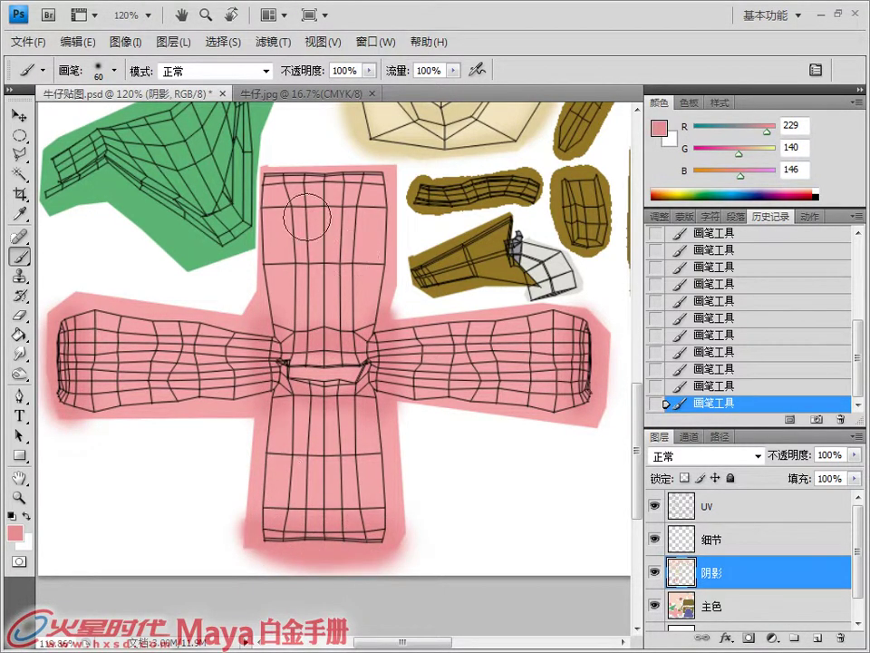
{"action": "left_click_drag", "start_coordinate": [270, 181], "coordinate": [379, 180]}
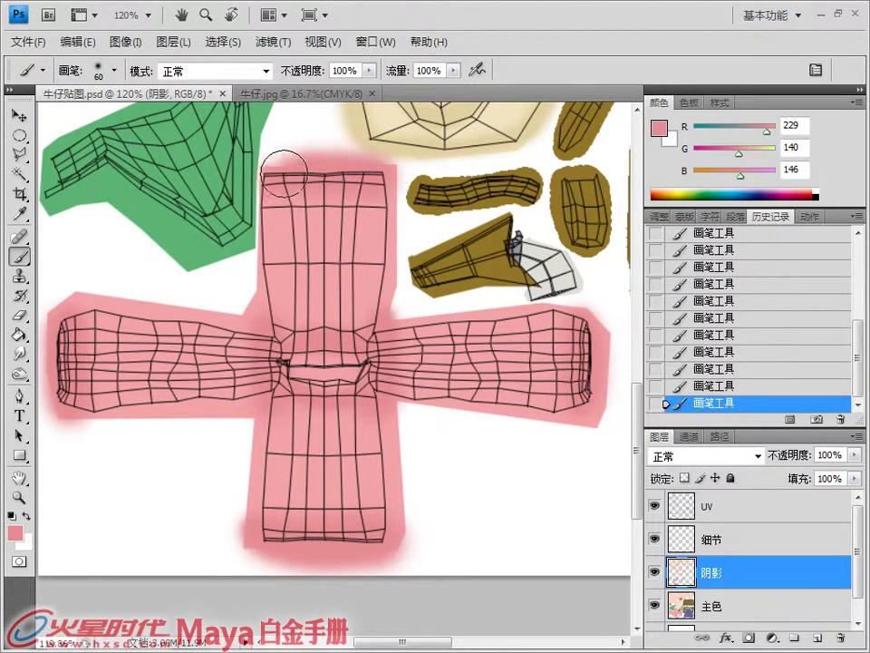
Finish shading the torso shell's upper hem in pink, and sample the trousers' blue and darken it to RGB 73, 68, 142.
{"action": "left_click_drag", "start_coordinate": [272, 179], "coordinate": [367, 180]}
{"action": "key", "text": "space"}
{"action": "mouse_move", "coordinate": [497, 363]}
{"action": "left_mouse_down"}
{"action": "mouse_move", "coordinate": [393, 375]}
{"action": "mouse_move", "coordinate": [423, 358]}
{"action": "mouse_move", "coordinate": [406, 379]}
{"action": "mouse_move", "coordinate": [381, 321]}
{"action": "mouse_move", "coordinate": [359, 330]}
{"action": "left_mouse_up"}
{"action": "left_click", "coordinate": [351, 362], "text": "alt"}
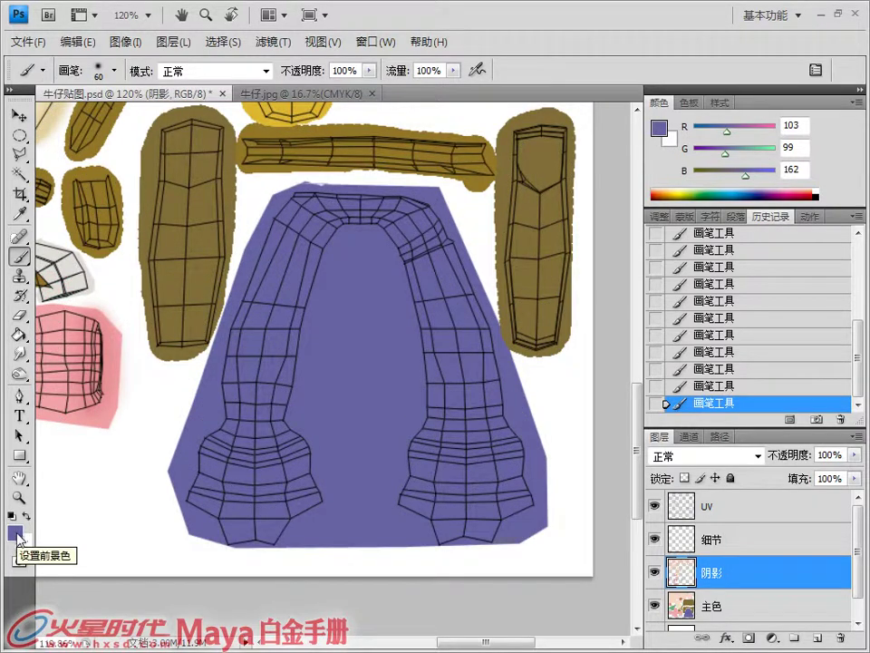
{"action": "left_click", "coordinate": [16, 535]}
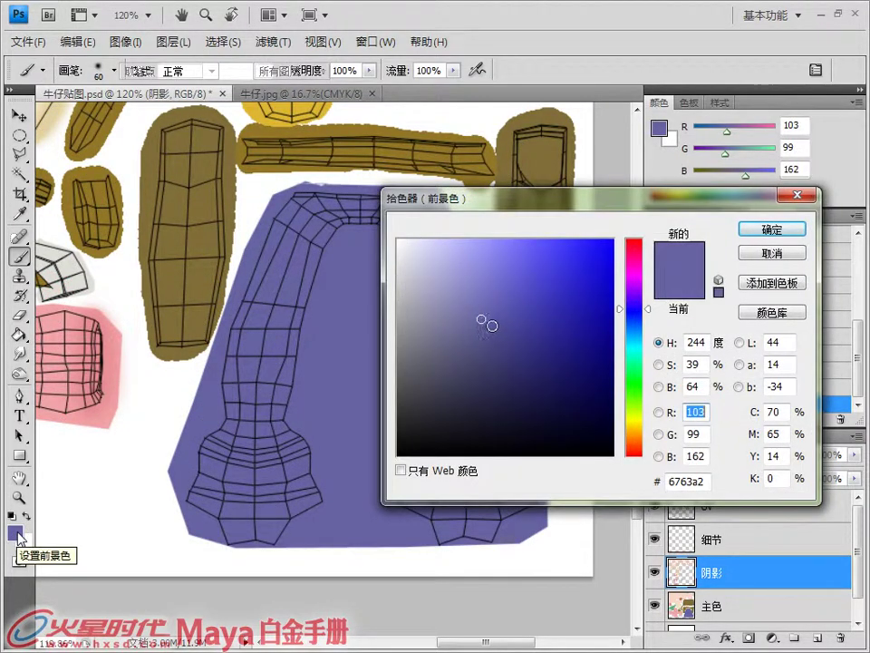
{"action": "left_click", "coordinate": [509, 335]}
{"action": "left_click", "coordinate": [773, 229]}
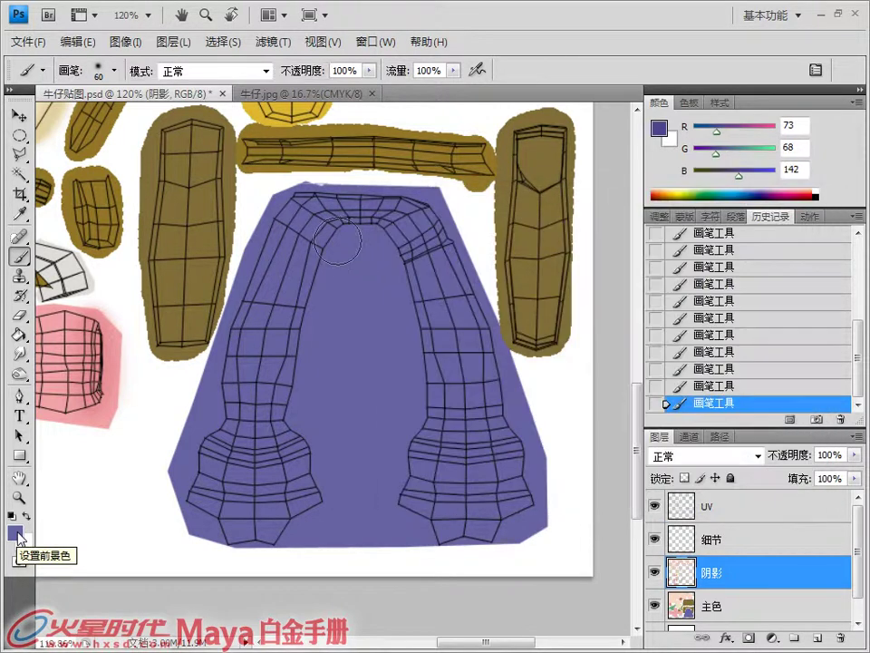
Shade the blue trousers along both inner legs, at the narrow part above the flares, and around the flared leg ends.
{"action": "mouse_move", "coordinate": [360, 231]}
{"action": "left_mouse_down"}
{"action": "mouse_move", "coordinate": [319, 250]}
{"action": "mouse_move", "coordinate": [306, 281]}
{"action": "mouse_move", "coordinate": [290, 392]}
{"action": "mouse_move", "coordinate": [310, 450]}
{"action": "mouse_move", "coordinate": [328, 483]}
{"action": "left_mouse_up"}
{"action": "mouse_move", "coordinate": [351, 235]}
{"action": "left_mouse_down"}
{"action": "mouse_move", "coordinate": [383, 236]}
{"action": "mouse_move", "coordinate": [388, 247]}
{"action": "mouse_move", "coordinate": [414, 413]}
{"action": "left_mouse_up"}
{"action": "left_click_drag", "start_coordinate": [222, 415], "coordinate": [283, 428]}
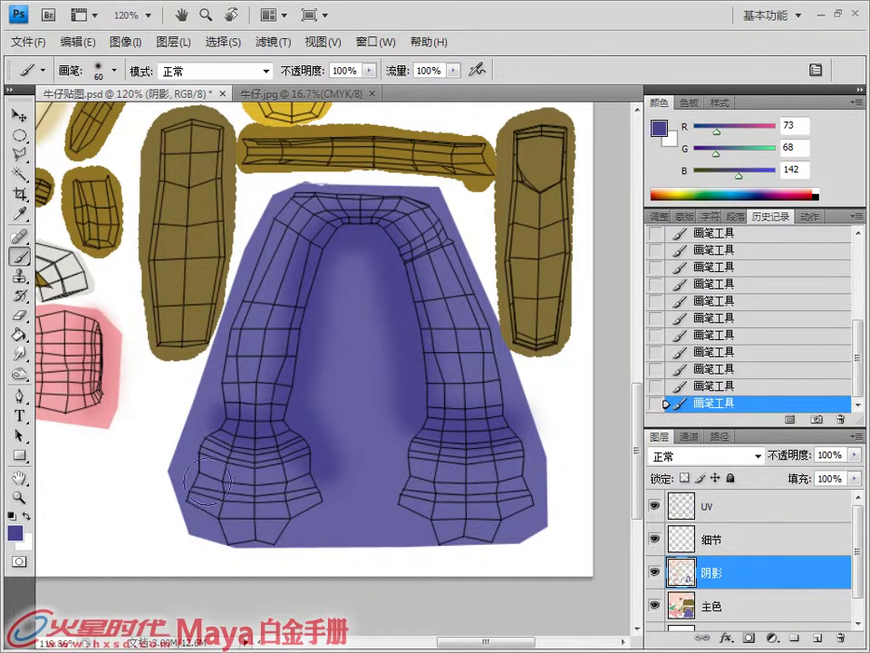
{"action": "mouse_move", "coordinate": [191, 483]}
{"action": "left_mouse_down"}
{"action": "mouse_move", "coordinate": [218, 504]}
{"action": "mouse_move", "coordinate": [311, 508]}
{"action": "mouse_move", "coordinate": [298, 524]}
{"action": "left_mouse_up"}
{"action": "left_click_drag", "start_coordinate": [398, 483], "coordinate": [451, 509]}
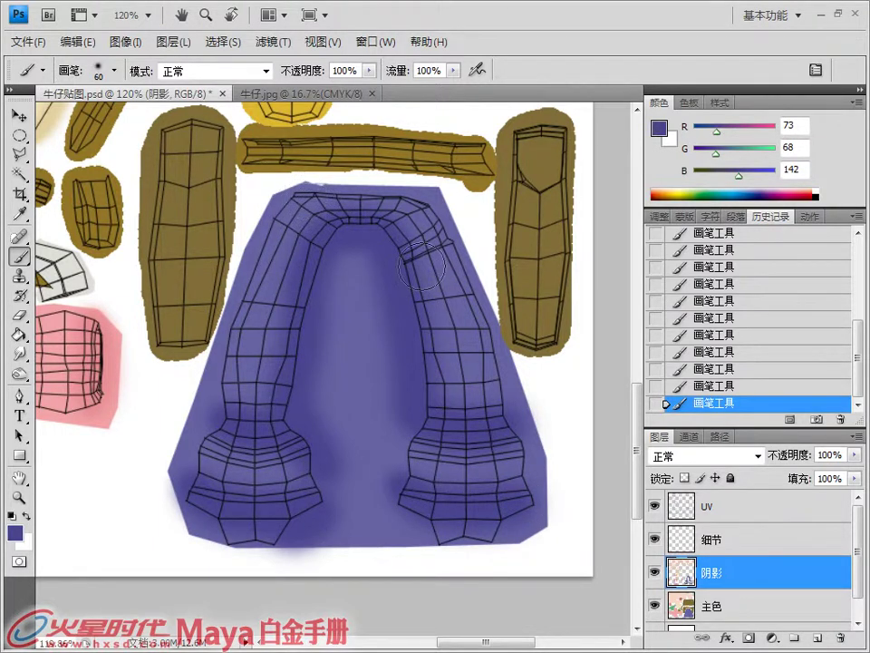
Shade the blue trousers along the waist edge and around the hips and upper legs.
{"action": "mouse_move", "coordinate": [314, 193]}
{"action": "left_mouse_down"}
{"action": "mouse_move", "coordinate": [350, 180]}
{"action": "mouse_move", "coordinate": [427, 194]}
{"action": "mouse_move", "coordinate": [419, 198]}
{"action": "mouse_move", "coordinate": [450, 240]}
{"action": "mouse_move", "coordinate": [481, 325]}
{"action": "left_mouse_up"}
{"action": "left_click_drag", "start_coordinate": [444, 222], "coordinate": [479, 305]}
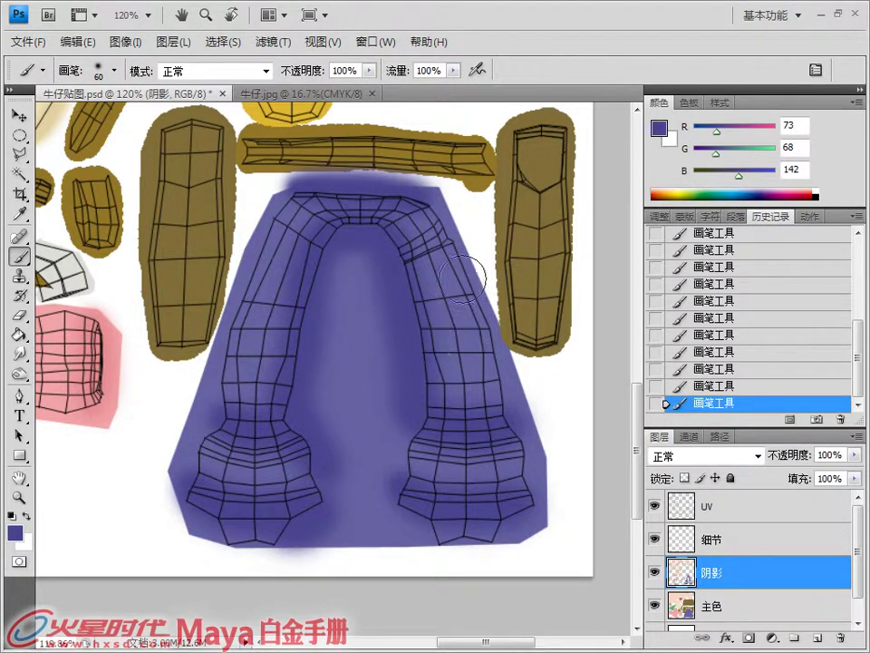
{"action": "mouse_move", "coordinate": [353, 215]}
{"action": "left_mouse_down"}
{"action": "mouse_move", "coordinate": [389, 358]}
{"action": "mouse_move", "coordinate": [350, 343]}
{"action": "mouse_move", "coordinate": [459, 299]}
{"action": "mouse_move", "coordinate": [329, 280]}
{"action": "mouse_move", "coordinate": [268, 362]}
{"action": "left_mouse_up"}
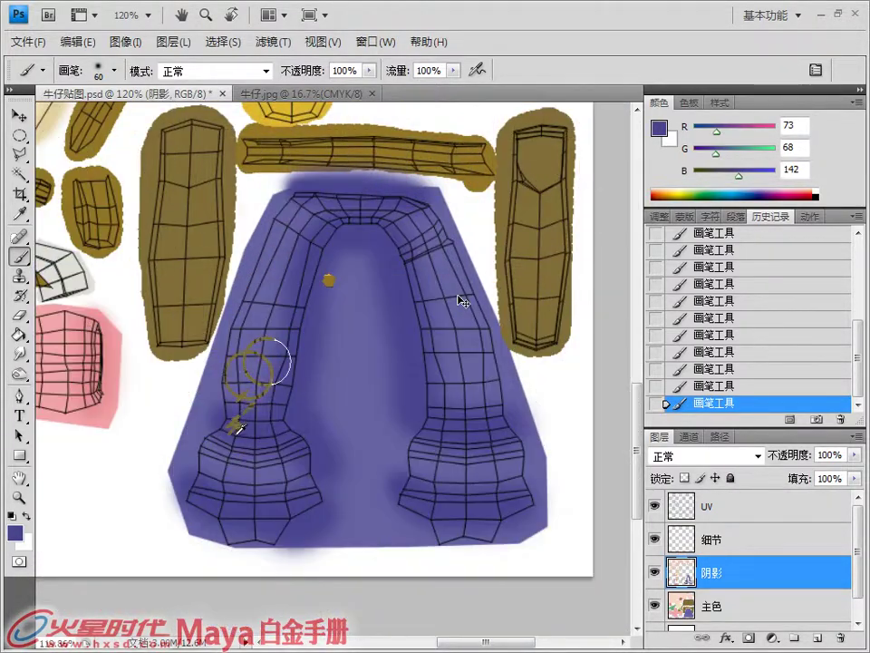
Sample the brown of the long narrow shell beside the trousers as the brush colour.
{"action": "left_click", "coordinate": [237, 432], "text": "alt"}
{"action": "left_click", "coordinate": [16, 533]}
{"action": "key", "text": "Return"}
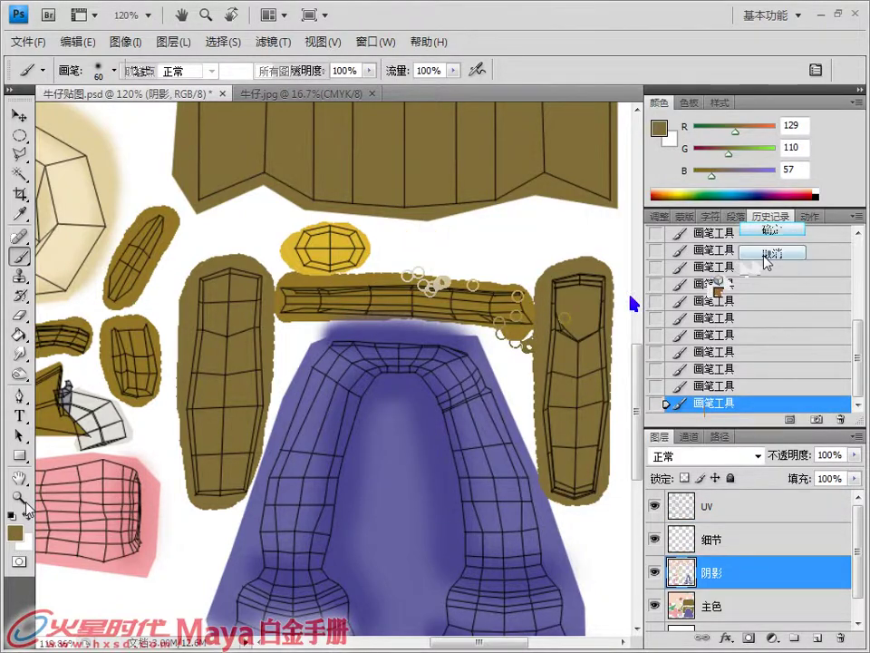
{"action": "left_click_drag", "start_coordinate": [466, 300], "coordinate": [374, 226]}
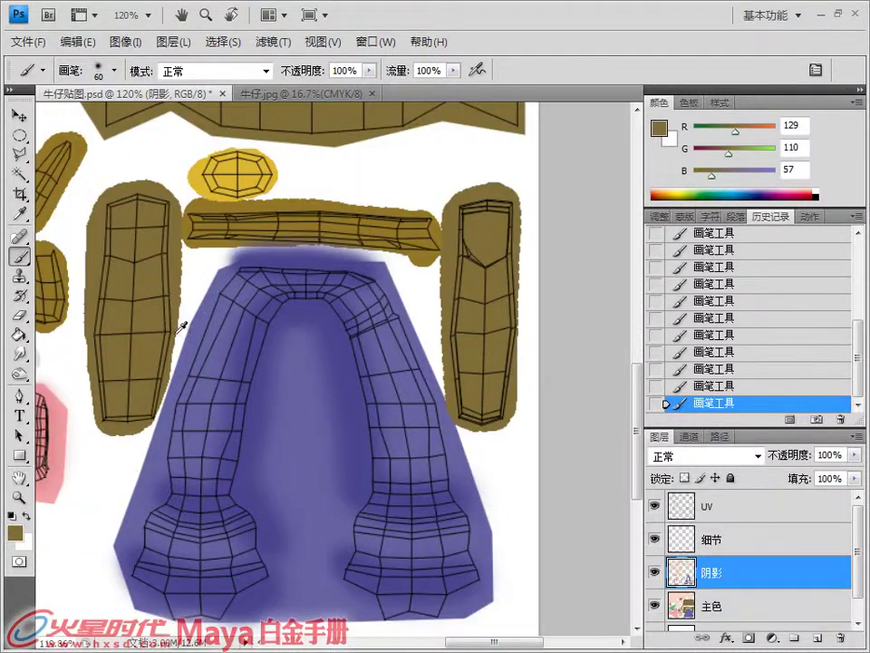
{"action": "key", "text": "alt"}
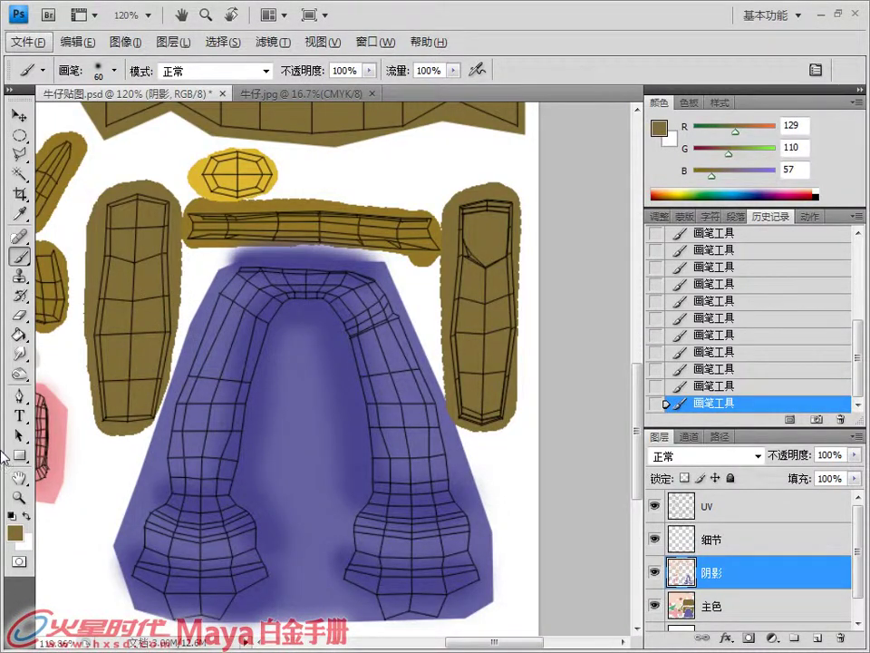
{"action": "key", "text": "alt"}
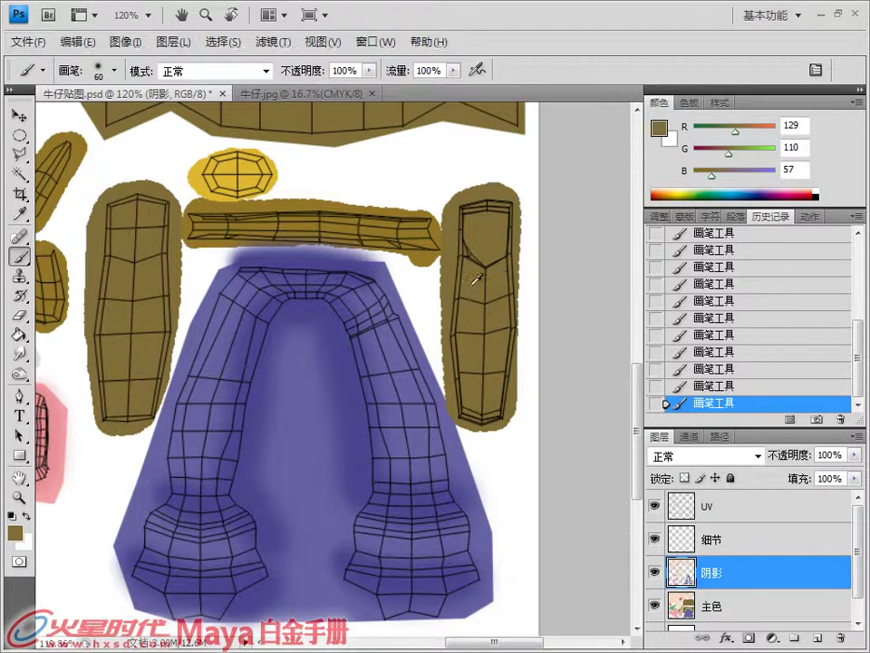
Darken the brush colour to RGB 112, 92, 36 and shade the edges and middle of the long brown shell right of the trousers.
{"action": "left_click", "coordinate": [16, 529]}
{"action": "left_click", "coordinate": [297, 328]}
{"action": "key", "text": "Return"}
{"action": "mouse_move", "coordinate": [540, 355]}
{"action": "left_mouse_down"}
{"action": "mouse_move", "coordinate": [526, 352]}
{"action": "mouse_move", "coordinate": [545, 360]}
{"action": "left_mouse_up"}
{"action": "left_click", "coordinate": [766, 228]}
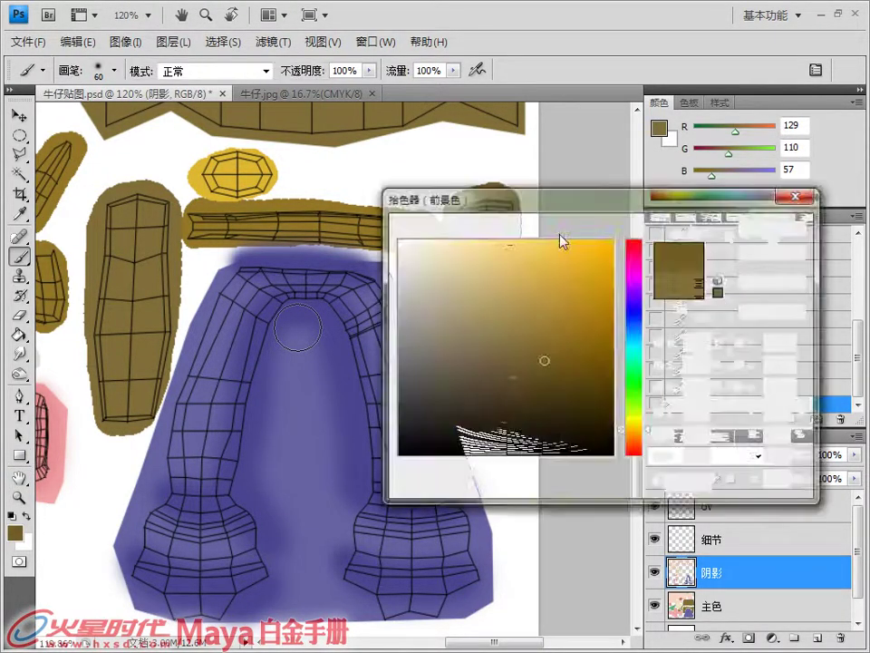
{"action": "key", "text": "Escape"}
{"action": "left_click", "coordinate": [481, 272], "text": "alt"}
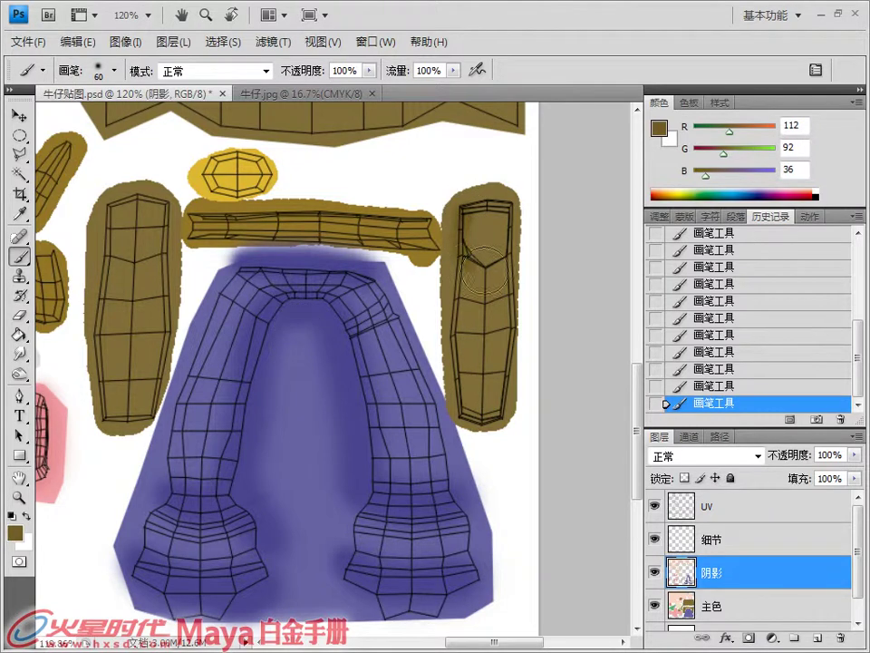
{"action": "mouse_move", "coordinate": [473, 213]}
{"action": "left_mouse_down"}
{"action": "mouse_move", "coordinate": [513, 241]}
{"action": "mouse_move", "coordinate": [491, 270]}
{"action": "mouse_move", "coordinate": [465, 243]}
{"action": "mouse_move", "coordinate": [491, 221]}
{"action": "mouse_move", "coordinate": [483, 232]}
{"action": "mouse_move", "coordinate": [493, 311]}
{"action": "mouse_move", "coordinate": [468, 262]}
{"action": "mouse_move", "coordinate": [448, 334]}
{"action": "mouse_move", "coordinate": [451, 399]}
{"action": "mouse_move", "coordinate": [463, 419]}
{"action": "mouse_move", "coordinate": [491, 425]}
{"action": "left_mouse_up"}
{"action": "mouse_move", "coordinate": [508, 269]}
{"action": "left_mouse_down"}
{"action": "mouse_move", "coordinate": [514, 363]}
{"action": "mouse_move", "coordinate": [504, 402]}
{"action": "mouse_move", "coordinate": [491, 306]}
{"action": "mouse_move", "coordinate": [465, 305]}
{"action": "mouse_move", "coordinate": [509, 303]}
{"action": "mouse_move", "coordinate": [489, 343]}
{"action": "mouse_move", "coordinate": [471, 339]}
{"action": "mouse_move", "coordinate": [494, 378]}
{"action": "mouse_move", "coordinate": [463, 400]}
{"action": "mouse_move", "coordinate": [468, 415]}
{"action": "mouse_move", "coordinate": [507, 389]}
{"action": "left_mouse_up"}
{"action": "left_click_drag", "start_coordinate": [390, 118], "coordinate": [379, 315]}
Resample the brown, darken it to RGB 94, 78, 32, and shade the large vest shell's edges and around both armholes.
{"action": "left_click", "coordinate": [168, 385], "text": "alt"}
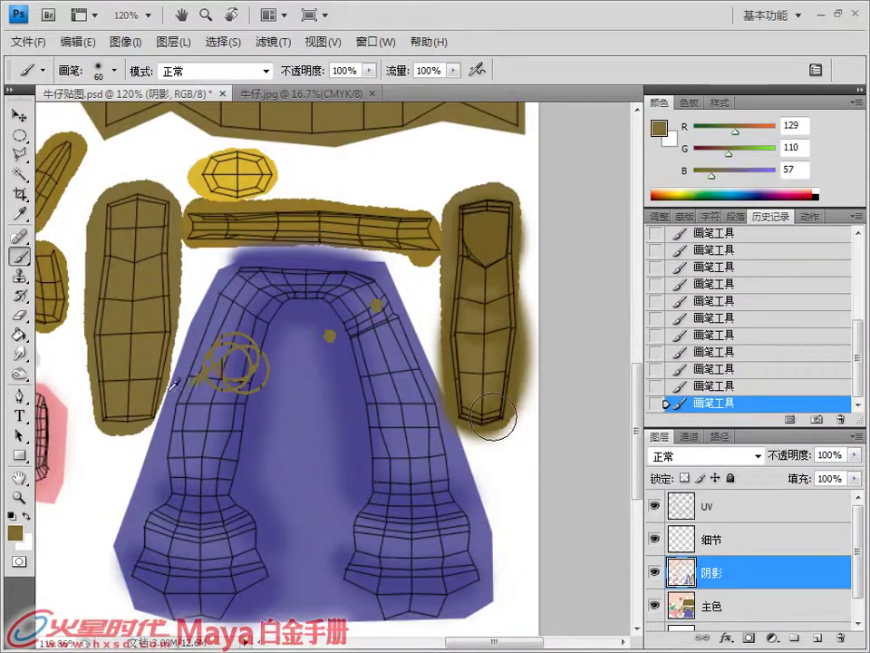
{"action": "left_click", "coordinate": [15, 533]}
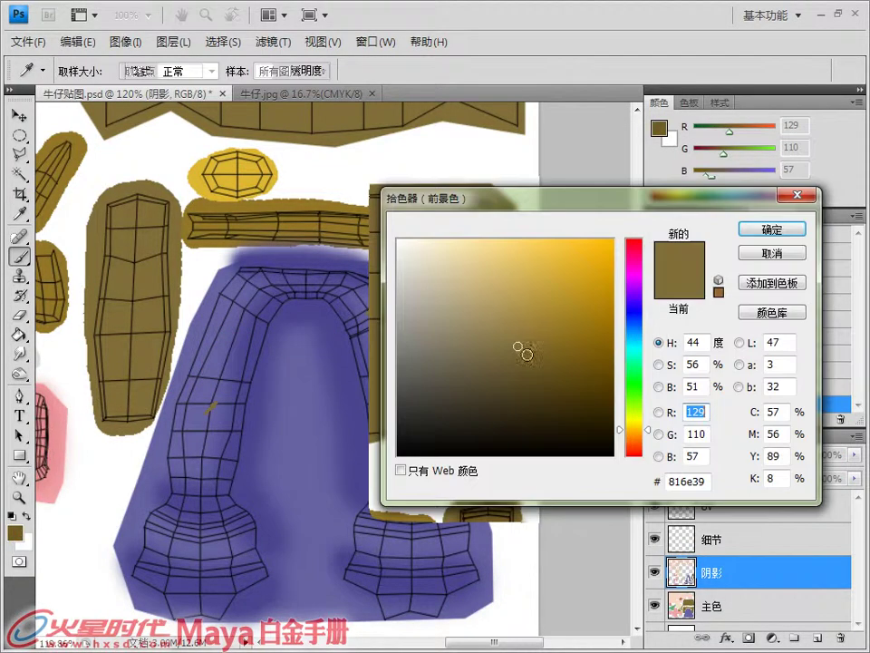
{"action": "left_click_drag", "start_coordinate": [528, 361], "coordinate": [540, 375]}
{"action": "left_click", "coordinate": [742, 229]}
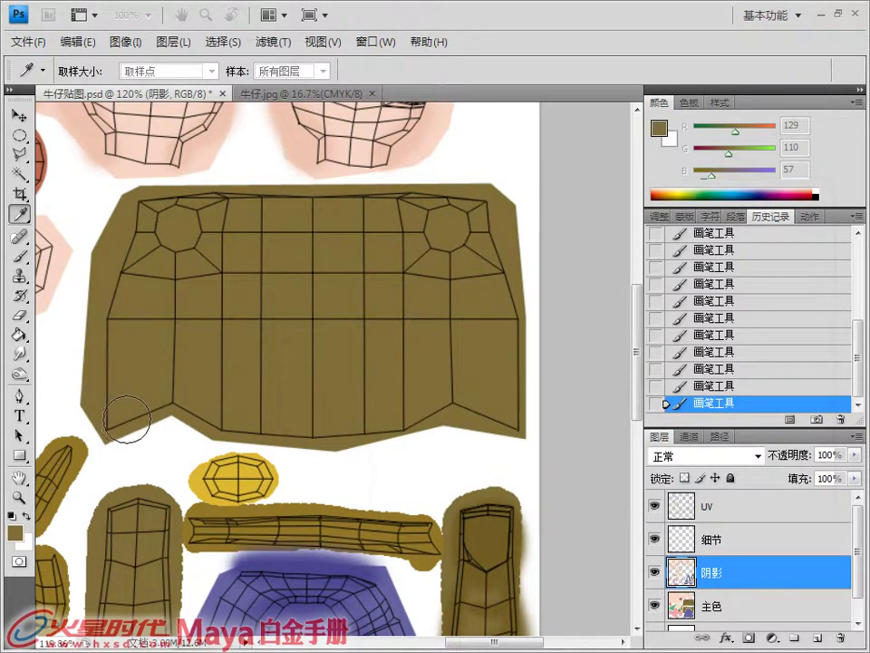
{"action": "mouse_move", "coordinate": [86, 405]}
{"action": "left_mouse_down"}
{"action": "mouse_move", "coordinate": [111, 420]}
{"action": "mouse_move", "coordinate": [107, 426]}
{"action": "mouse_move", "coordinate": [170, 404]}
{"action": "mouse_move", "coordinate": [329, 429]}
{"action": "mouse_move", "coordinate": [461, 405]}
{"action": "mouse_move", "coordinate": [515, 430]}
{"action": "left_mouse_up"}
{"action": "mouse_move", "coordinate": [146, 208]}
{"action": "left_mouse_down"}
{"action": "mouse_move", "coordinate": [324, 199]}
{"action": "mouse_move", "coordinate": [503, 208]}
{"action": "mouse_move", "coordinate": [456, 222]}
{"action": "mouse_move", "coordinate": [437, 207]}
{"action": "mouse_move", "coordinate": [423, 244]}
{"action": "mouse_move", "coordinate": [466, 249]}
{"action": "mouse_move", "coordinate": [441, 207]}
{"action": "mouse_move", "coordinate": [409, 250]}
{"action": "mouse_move", "coordinate": [416, 199]}
{"action": "left_mouse_up"}
{"action": "mouse_move", "coordinate": [237, 212]}
{"action": "left_mouse_down"}
{"action": "mouse_move", "coordinate": [176, 220]}
{"action": "mouse_move", "coordinate": [146, 240]}
{"action": "mouse_move", "coordinate": [196, 254]}
{"action": "mouse_move", "coordinate": [187, 210]}
{"action": "mouse_move", "coordinate": [199, 244]}
{"action": "left_mouse_up"}
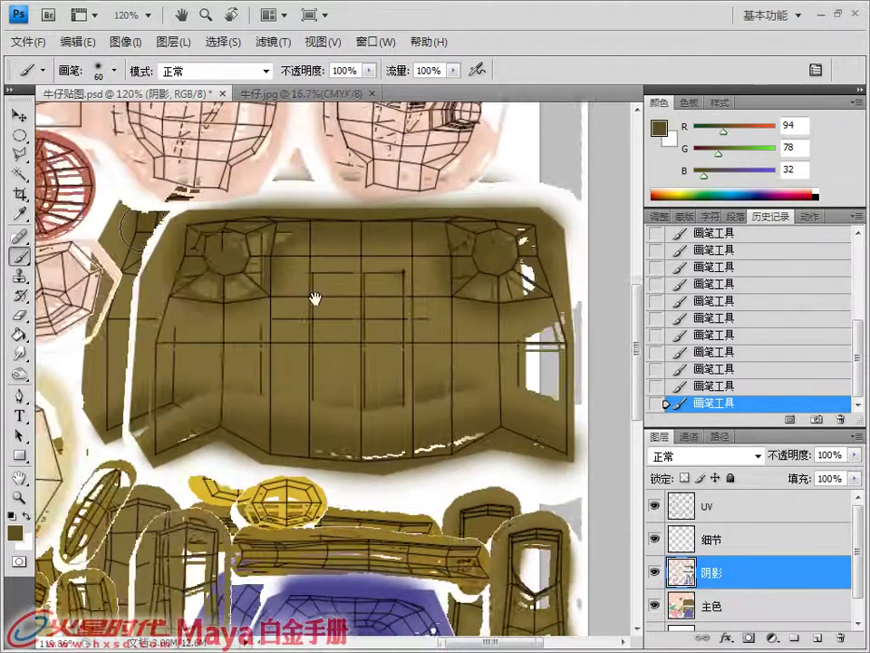
{"action": "mouse_move", "coordinate": [142, 227]}
{"action": "left_mouse_down"}
{"action": "mouse_move", "coordinate": [113, 263]}
{"action": "mouse_move", "coordinate": [104, 300]}
{"action": "mouse_move", "coordinate": [116, 334]}
{"action": "left_mouse_up"}
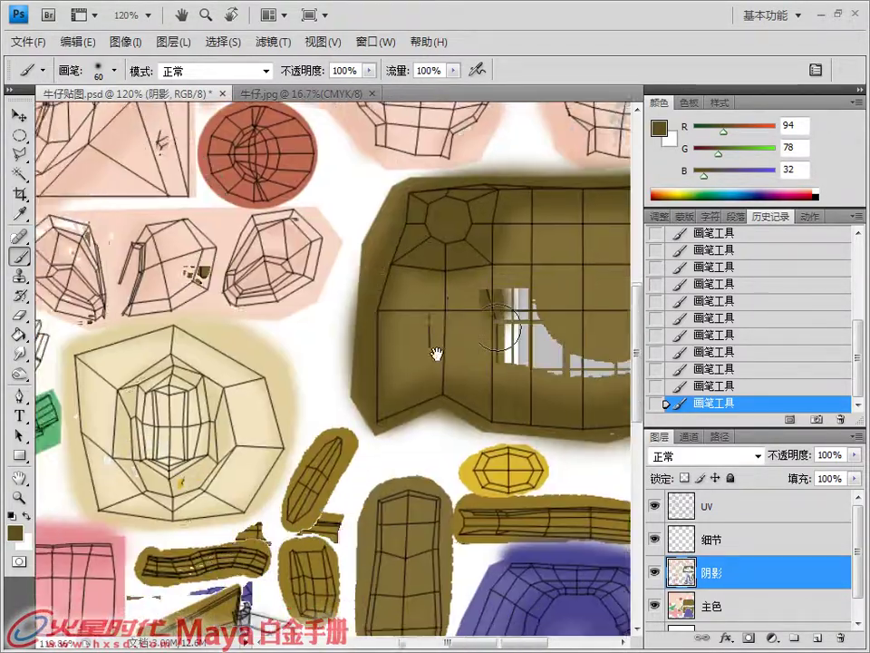
Sample the golden brown of the pointed shell beside the white piece and set the brush colour to RGB 163, 133, 53.
{"action": "left_click_drag", "start_coordinate": [436, 353], "coordinate": [314, 369]}
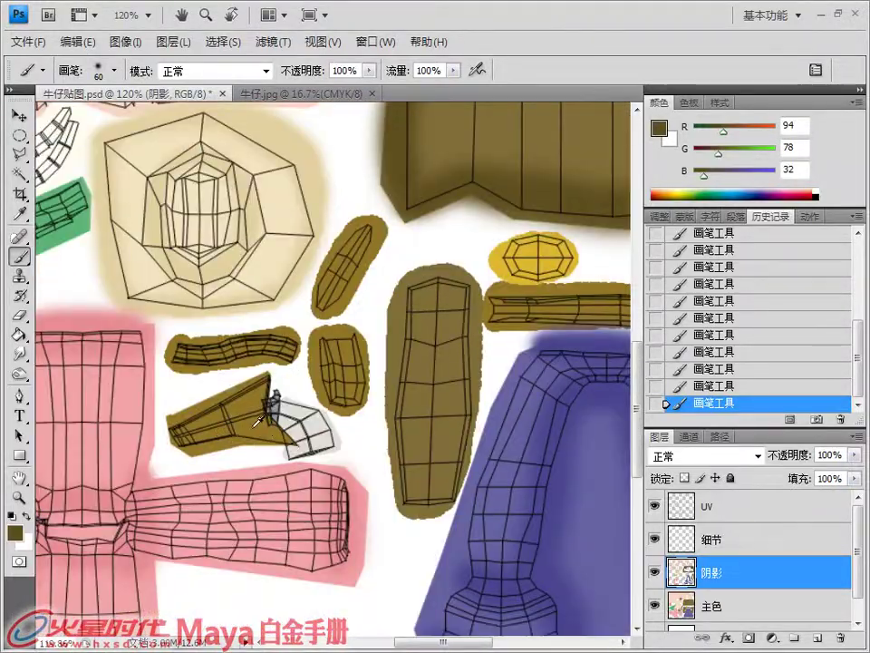
{"action": "left_click", "coordinate": [258, 421], "text": "alt"}
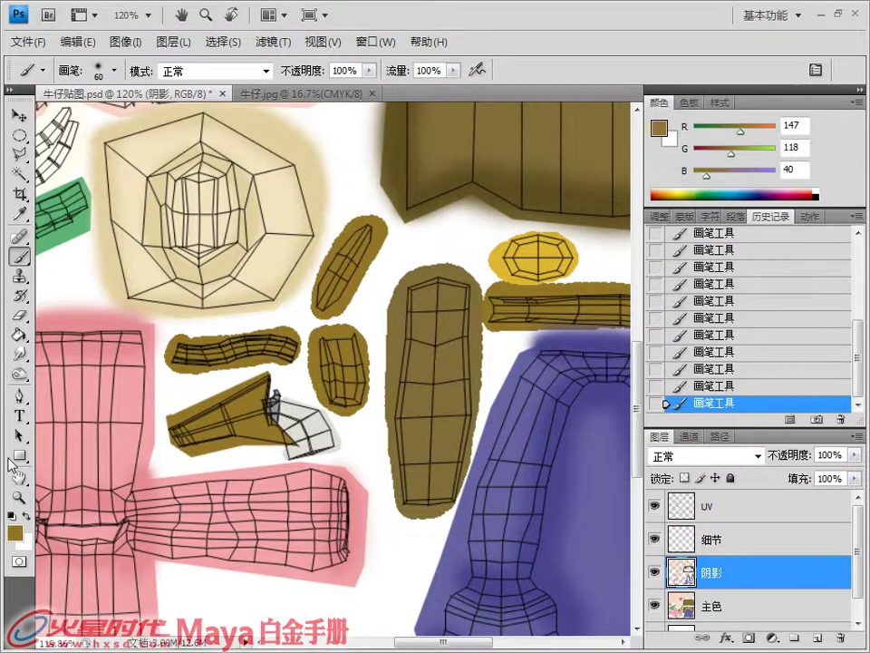
{"action": "left_click", "coordinate": [15, 533]}
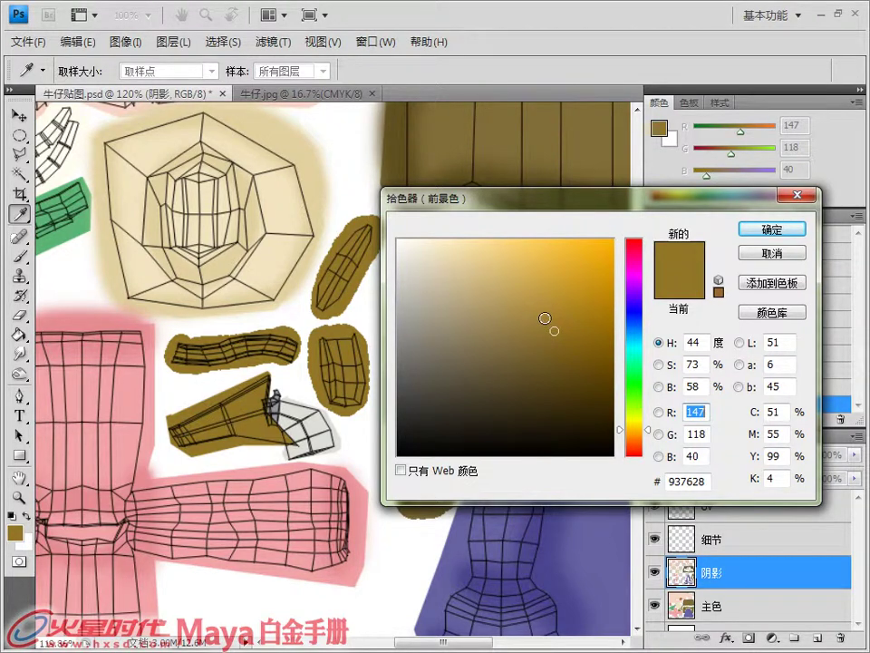
{"action": "left_click", "coordinate": [547, 318]}
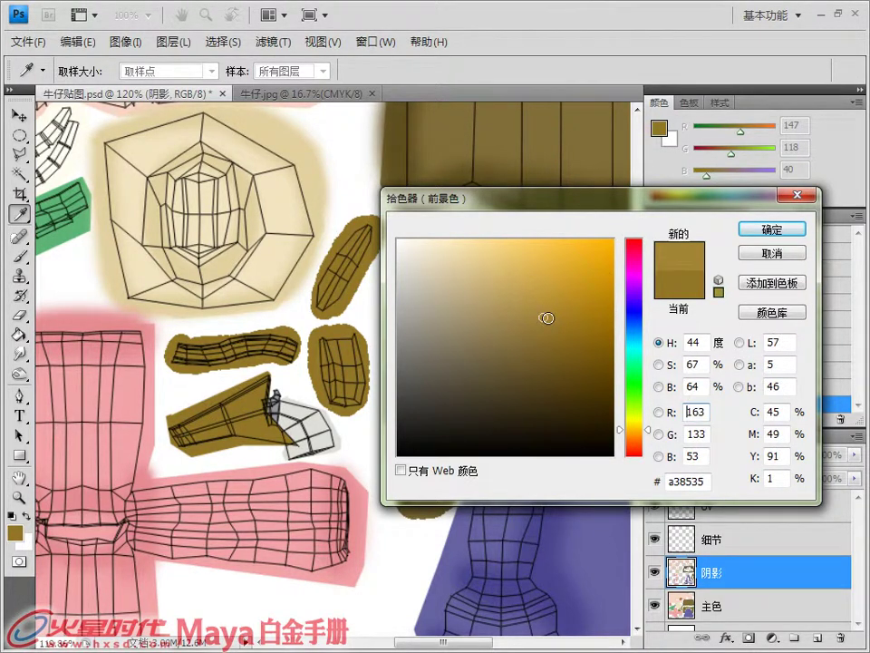
{"action": "left_click", "coordinate": [769, 232]}
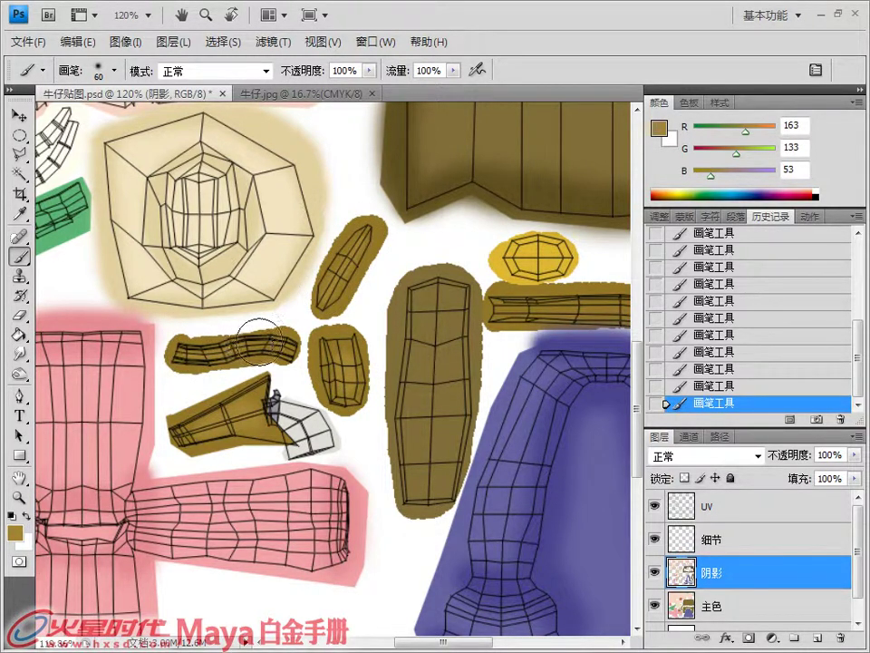
Sample the scarf's green, set the brush colour to RGB 67, 159, 93, and shade the scarf shell's upper edge and central folds.
{"action": "mouse_move", "coordinate": [365, 376]}
{"action": "left_mouse_down"}
{"action": "mouse_move", "coordinate": [413, 340]}
{"action": "mouse_move", "coordinate": [398, 348]}
{"action": "left_mouse_up"}
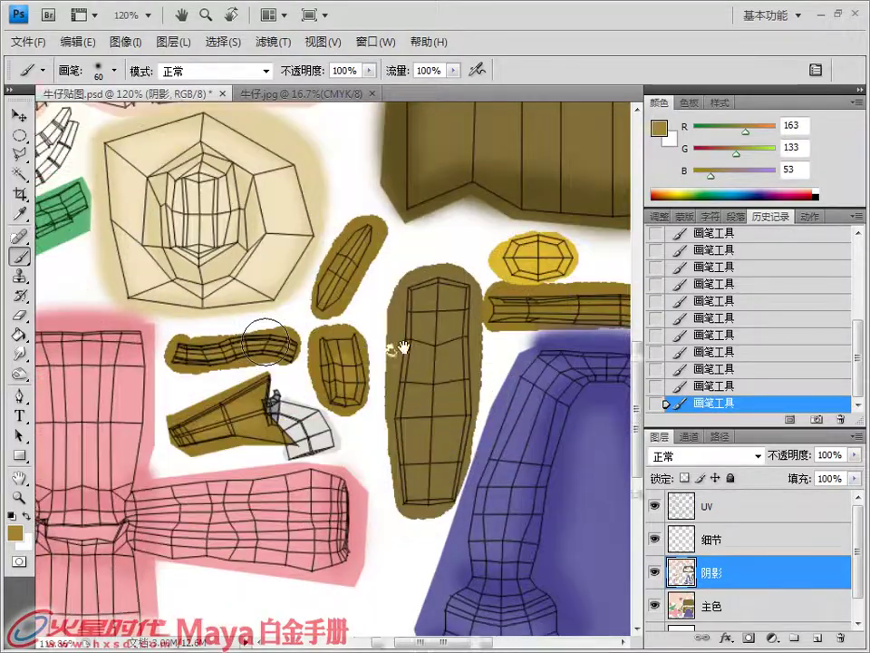
{"action": "left_click_drag", "start_coordinate": [170, 379], "coordinate": [379, 359]}
{"action": "mouse_move", "coordinate": [282, 304]}
{"action": "left_mouse_down"}
{"action": "mouse_move", "coordinate": [371, 351]}
{"action": "mouse_move", "coordinate": [70, 325]}
{"action": "left_mouse_up"}
{"action": "left_click", "coordinate": [250, 399], "text": "alt"}
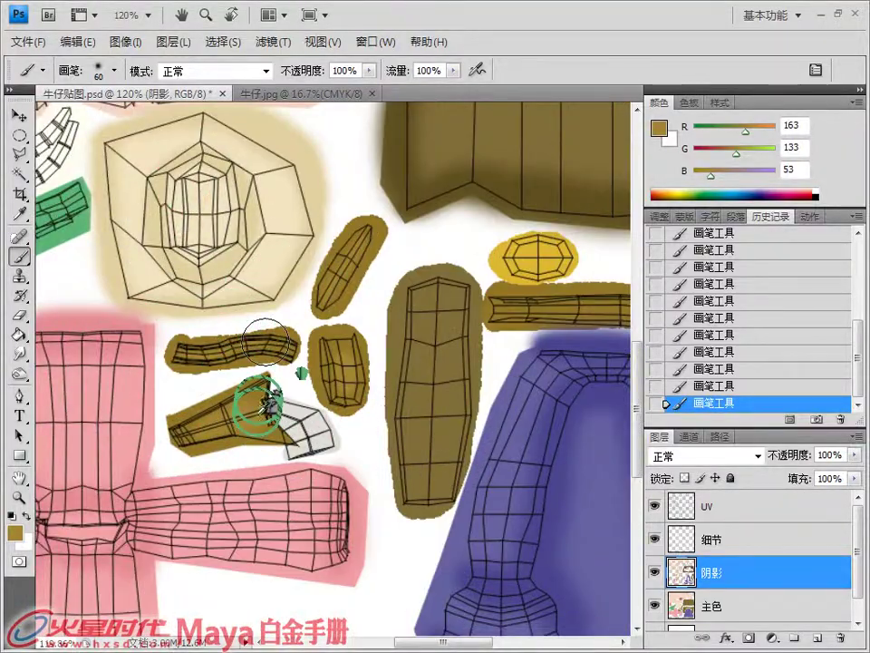
{"action": "left_click", "coordinate": [15, 535]}
{"action": "left_click", "coordinate": [518, 314]}
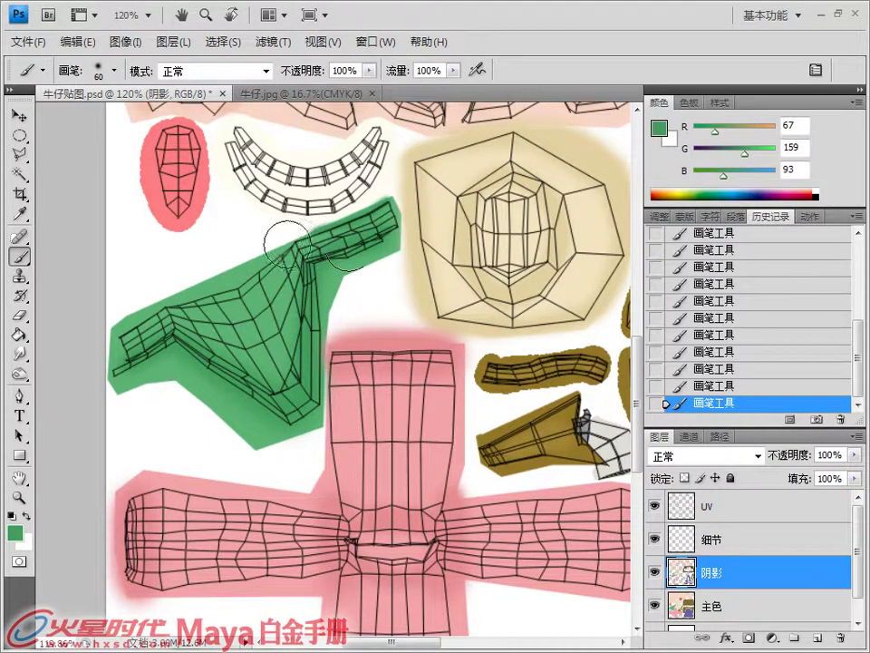
{"action": "mouse_move", "coordinate": [288, 245]}
{"action": "left_mouse_down"}
{"action": "mouse_move", "coordinate": [238, 278]}
{"action": "mouse_move", "coordinate": [179, 299]}
{"action": "mouse_move", "coordinate": [134, 337]}
{"action": "mouse_move", "coordinate": [141, 338]}
{"action": "left_mouse_up"}
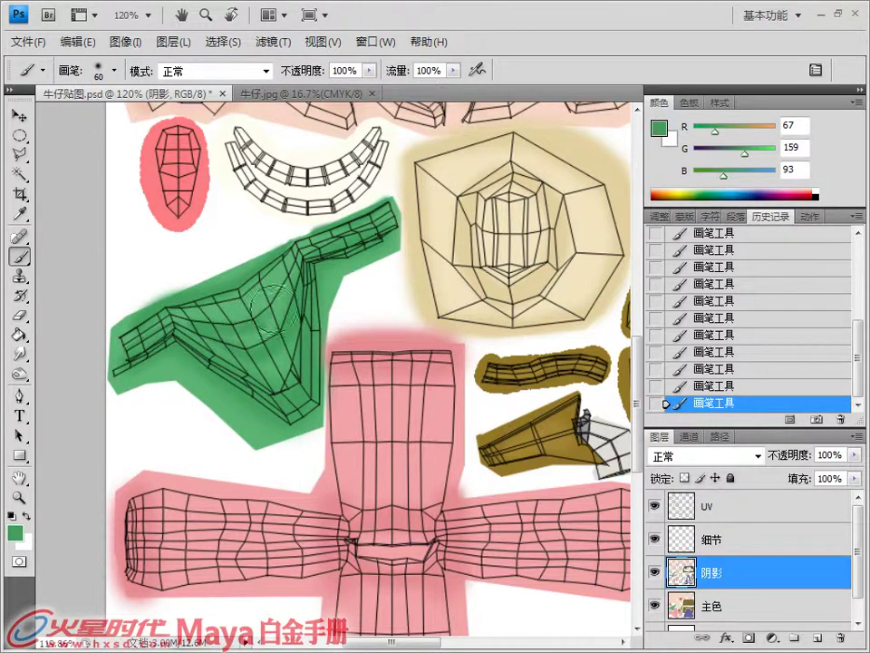
{"action": "mouse_move", "coordinate": [279, 373]}
{"action": "left_mouse_down"}
{"action": "mouse_move", "coordinate": [271, 390]}
{"action": "mouse_move", "coordinate": [294, 375]}
{"action": "left_mouse_up"}
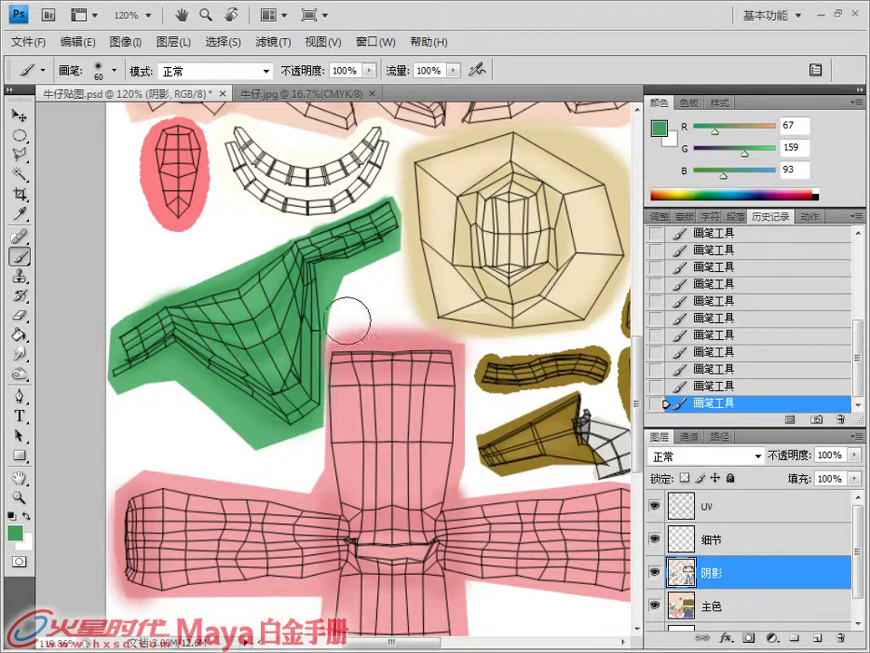